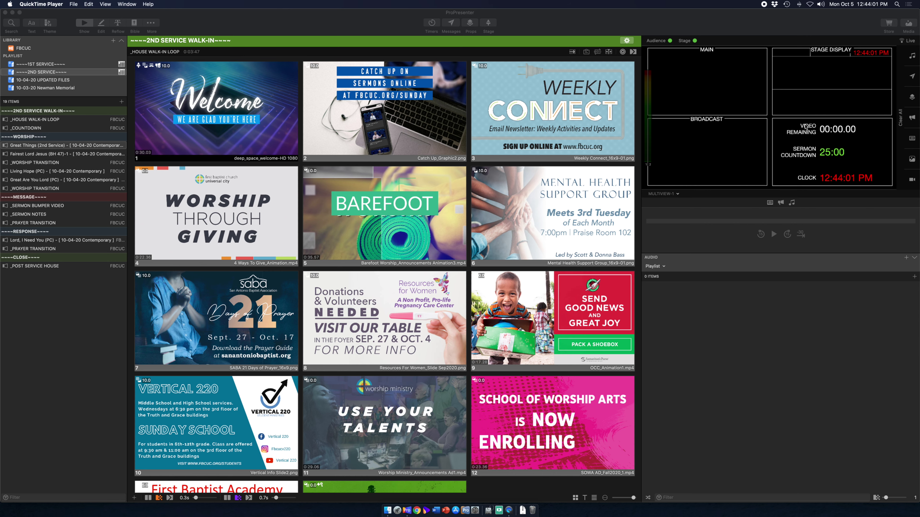
Switch the output preview to the MULTI VIEW stage screen and back to MULTIVIEW-1
{"action": "left_click", "coordinate": [672, 196]}
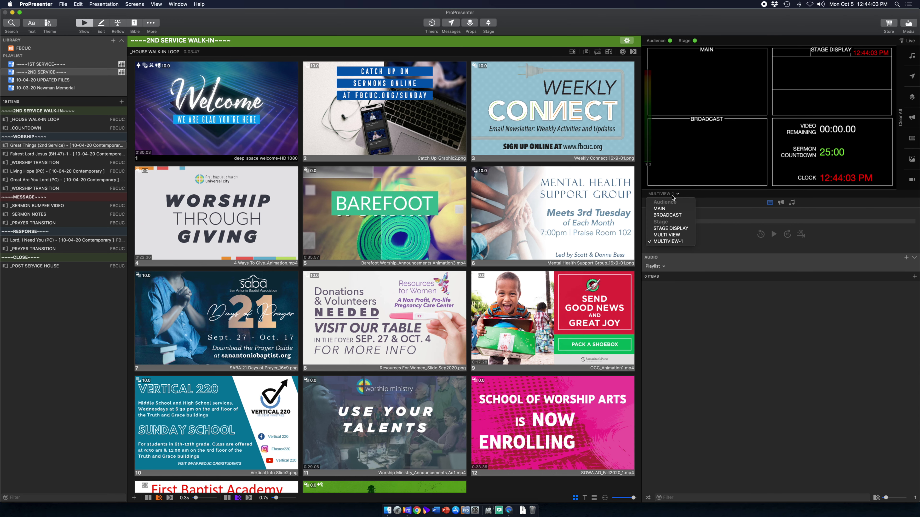
{"action": "left_click", "coordinate": [672, 234]}
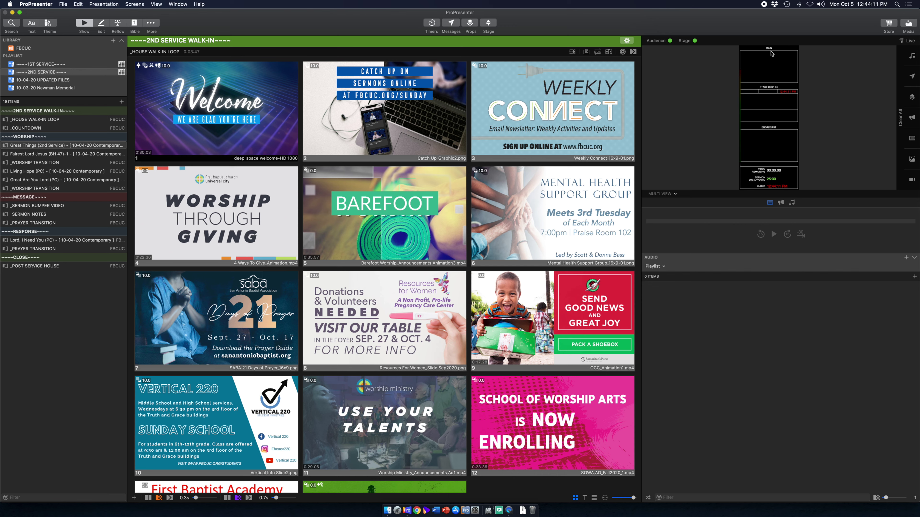
{"action": "left_click", "coordinate": [666, 195]}
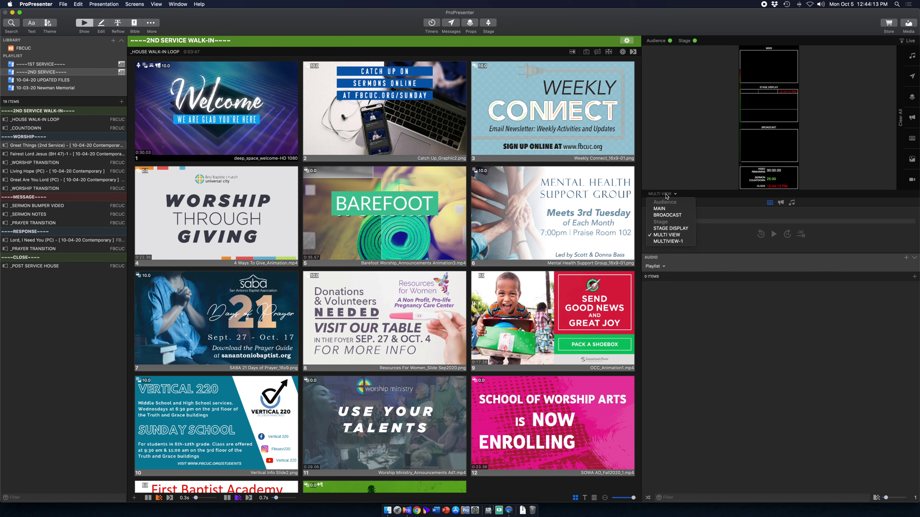
{"action": "left_click", "coordinate": [675, 242]}
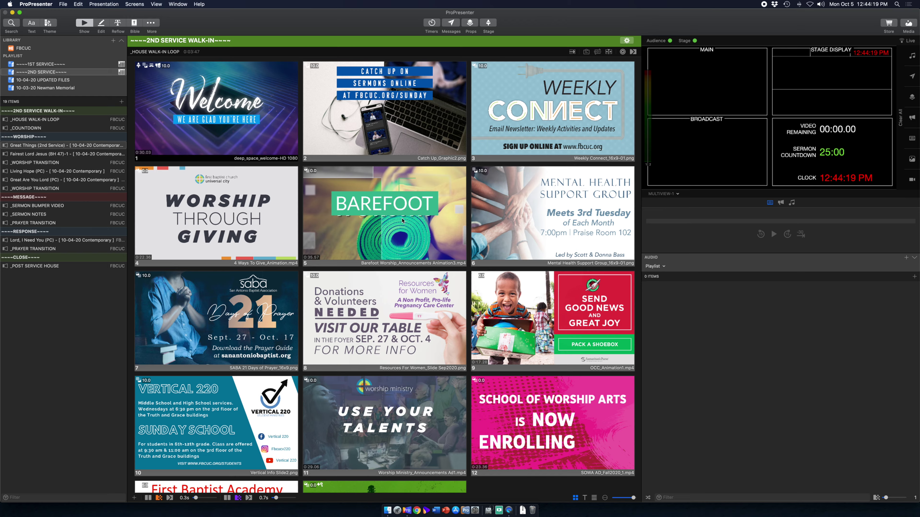
Present the Great Things background slide, advance through verse 1 to slide 4, and restart from the background through slide 2
{"action": "scroll", "coordinate": [403, 220], "scroll_direction": "down", "scroll_amount": 15}
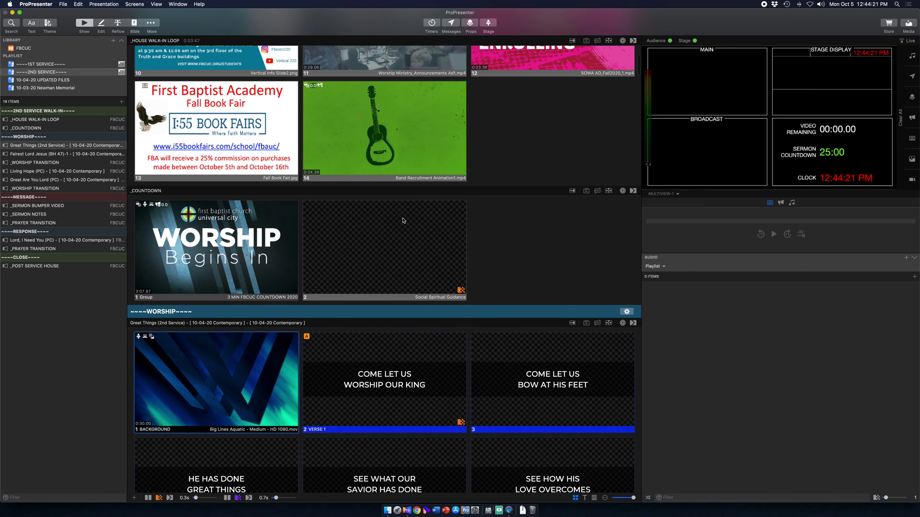
{"action": "scroll", "coordinate": [404, 221], "scroll_direction": "down", "scroll_amount": 3}
{"action": "scroll", "coordinate": [406, 220], "scroll_direction": "down", "scroll_amount": 1}
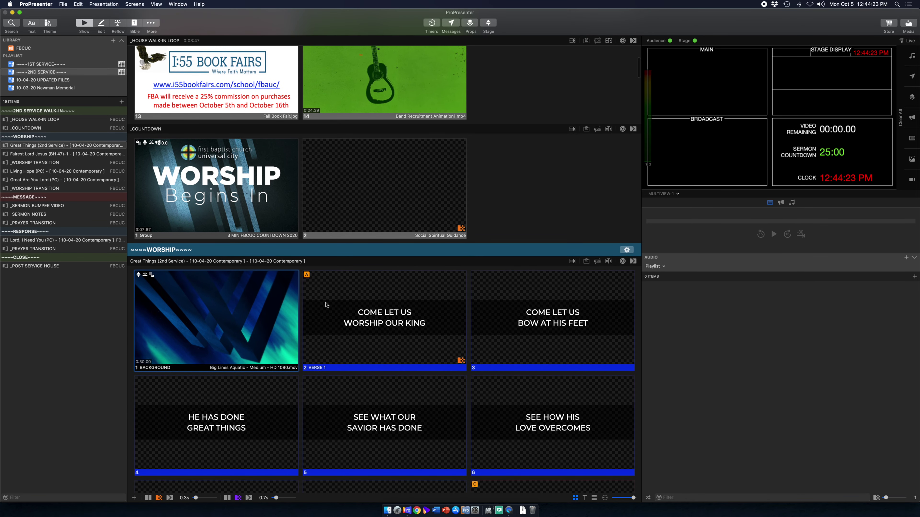
{"action": "left_click", "coordinate": [170, 292]}
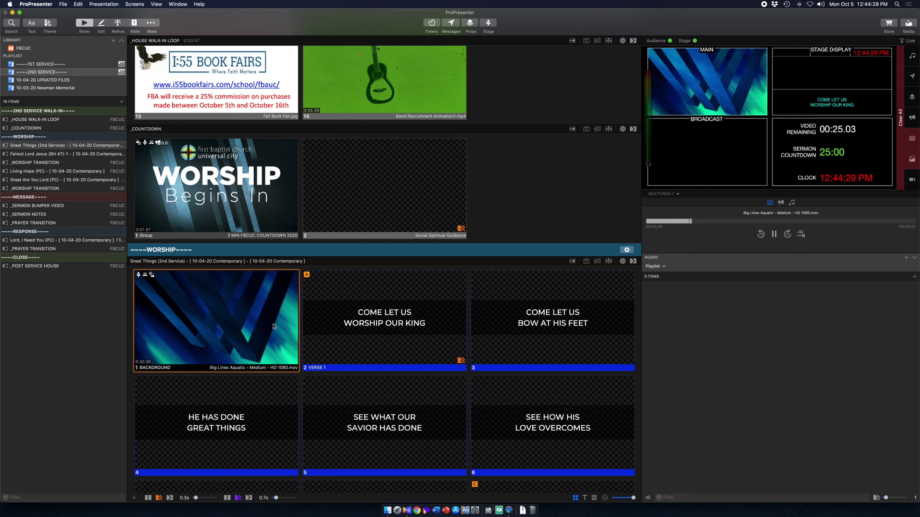
{"action": "key", "text": "Right"}
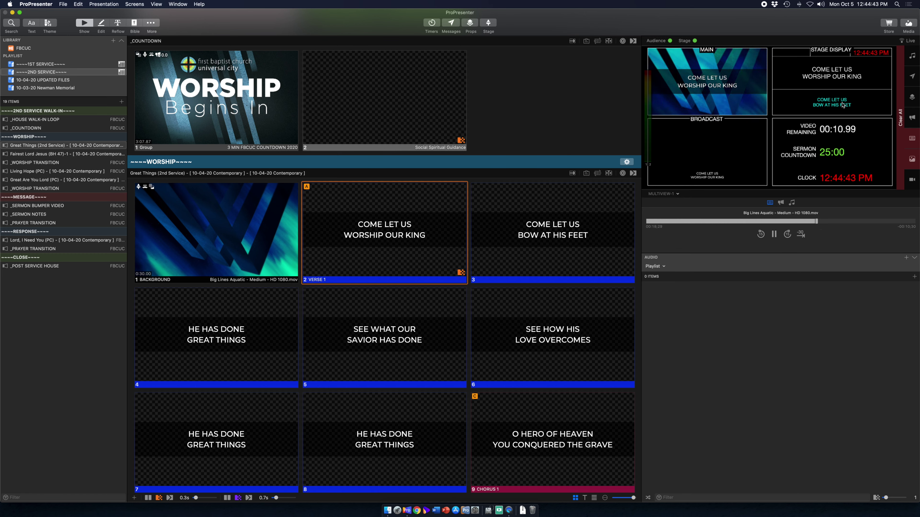
{"action": "key", "text": "Right"}
{"action": "key", "text": "Right"}
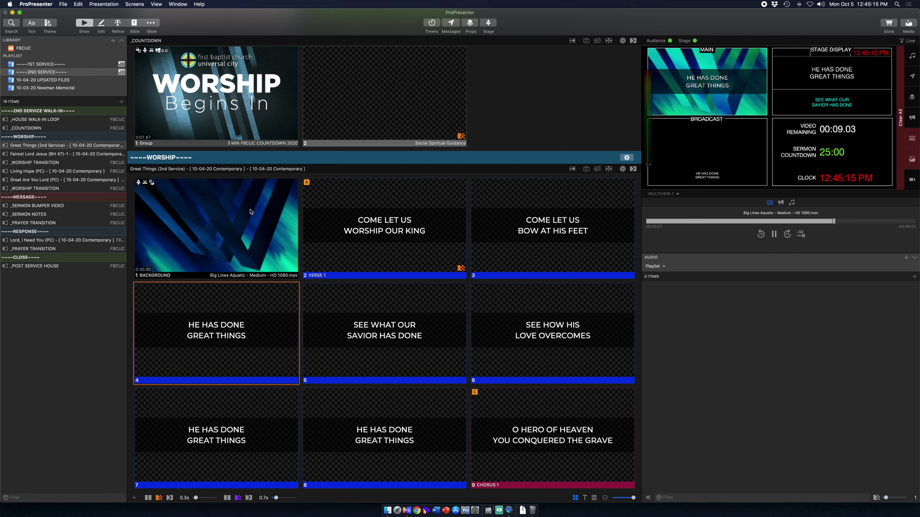
{"action": "left_click", "coordinate": [261, 244]}
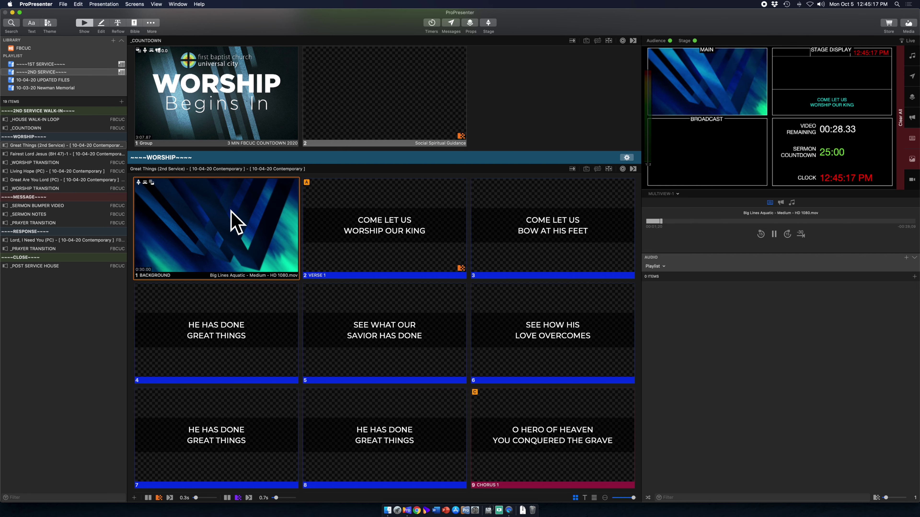
{"action": "key", "text": "Right"}
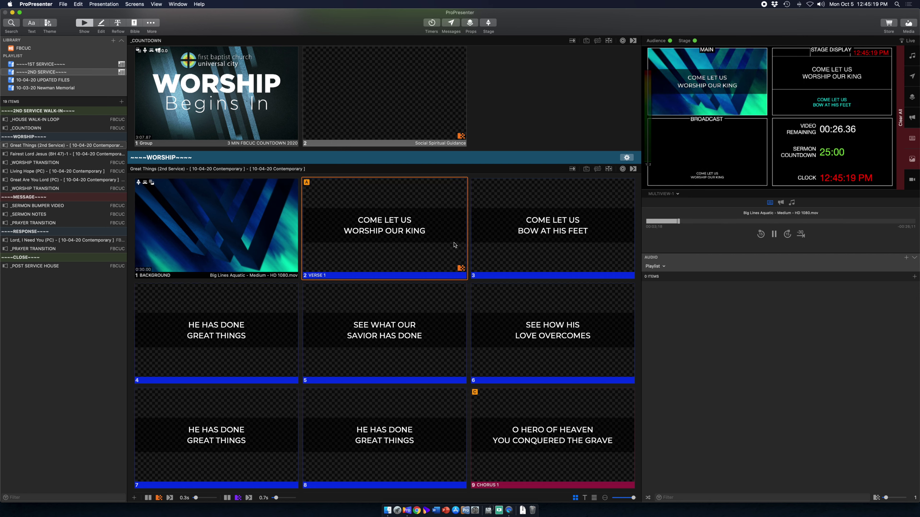
Play the _COUNTDOWN video, advance to its blank slide, replay it, and alternate between it and the Great Things background, ending on the background
{"action": "left_click", "coordinate": [250, 101]}
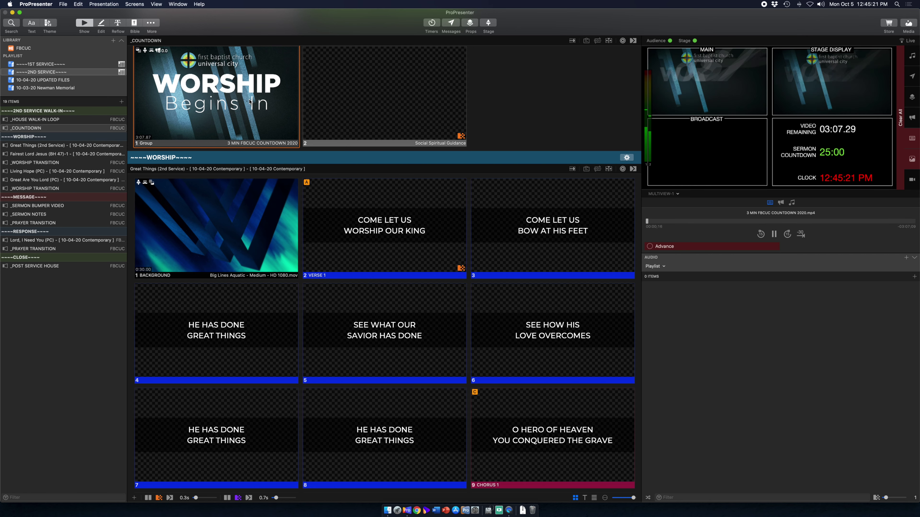
{"action": "key", "text": "Right"}
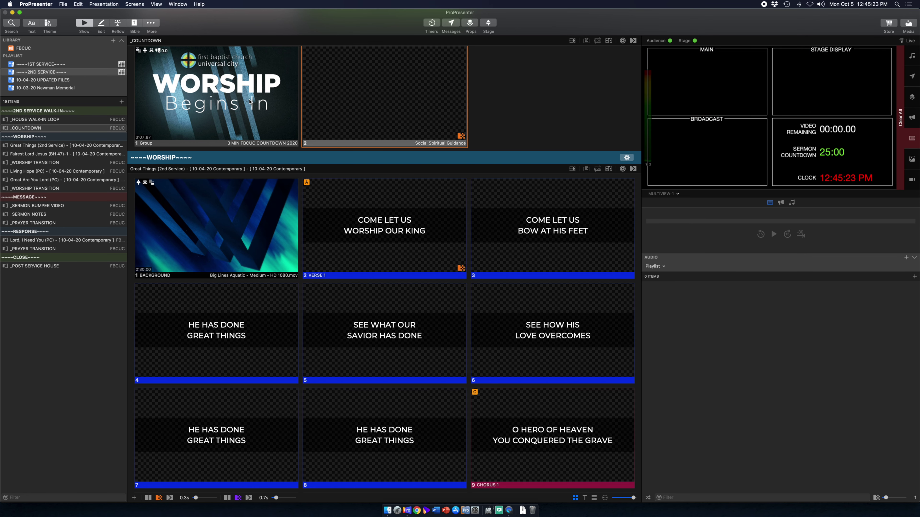
{"action": "left_click", "coordinate": [250, 102]}
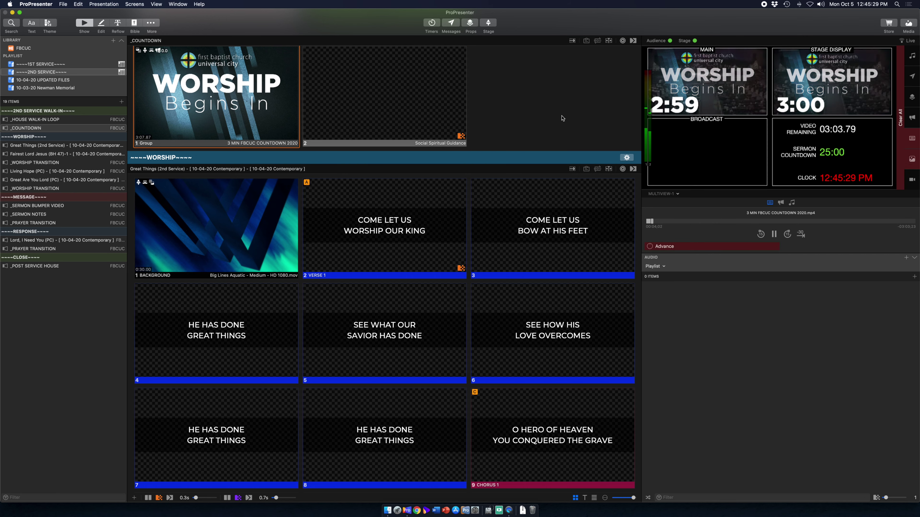
{"action": "left_click", "coordinate": [240, 218]}
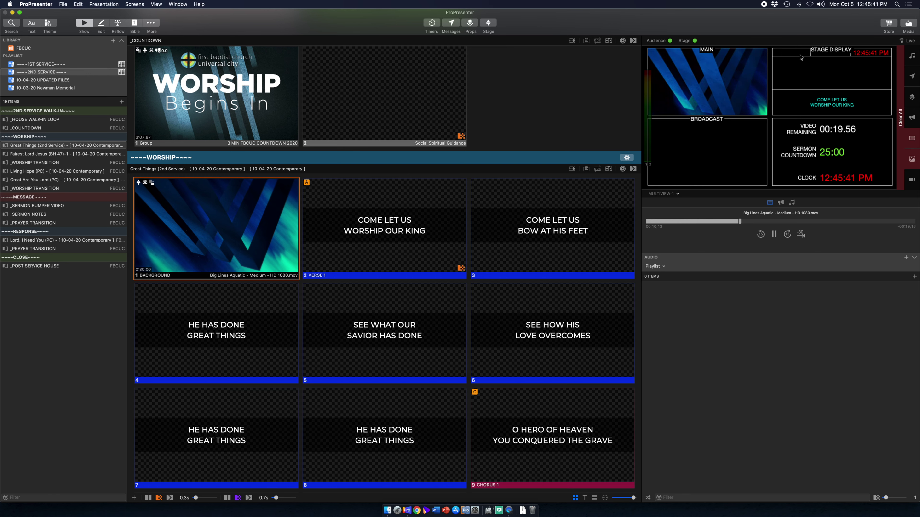
{"action": "left_click", "coordinate": [250, 86]}
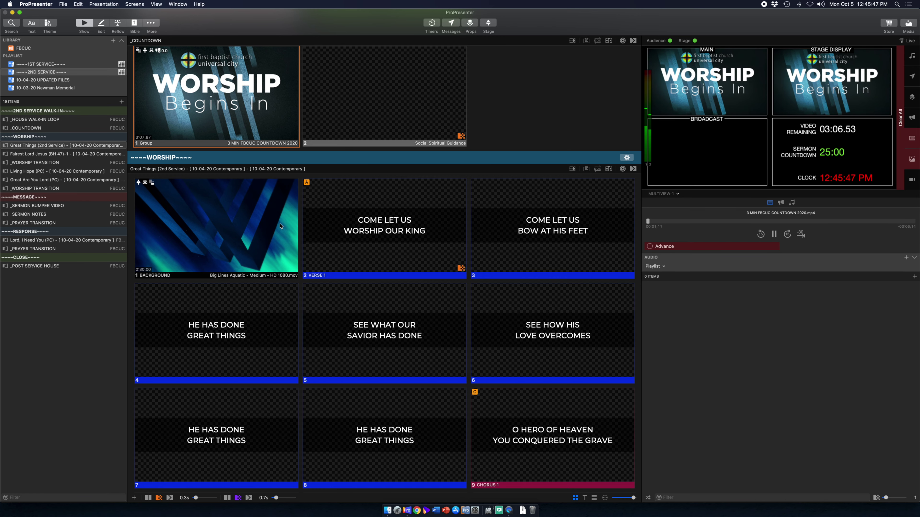
{"action": "left_click", "coordinate": [297, 224]}
Play the sermon bumper video and present the first two slides of _SERMON NOTES
{"action": "scroll", "coordinate": [298, 225], "scroll_direction": "down", "scroll_amount": 15}
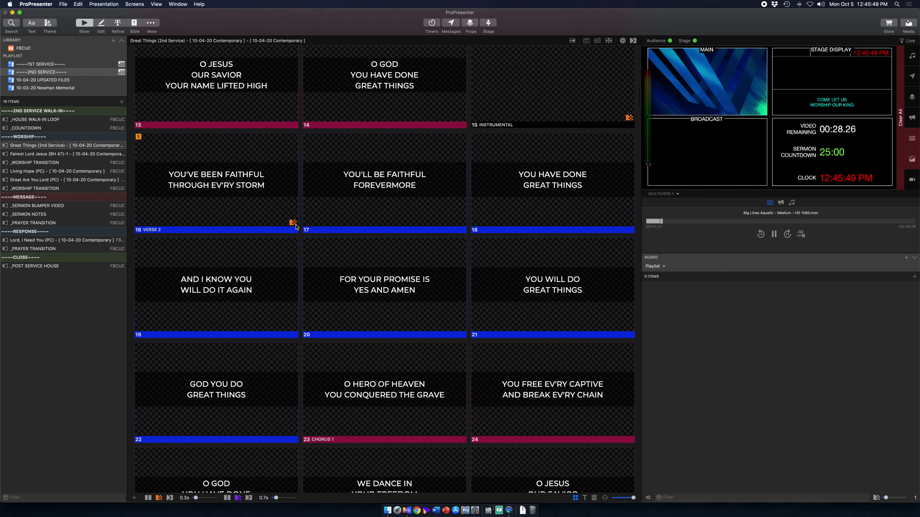
{"action": "left_click", "coordinate": [48, 206]}
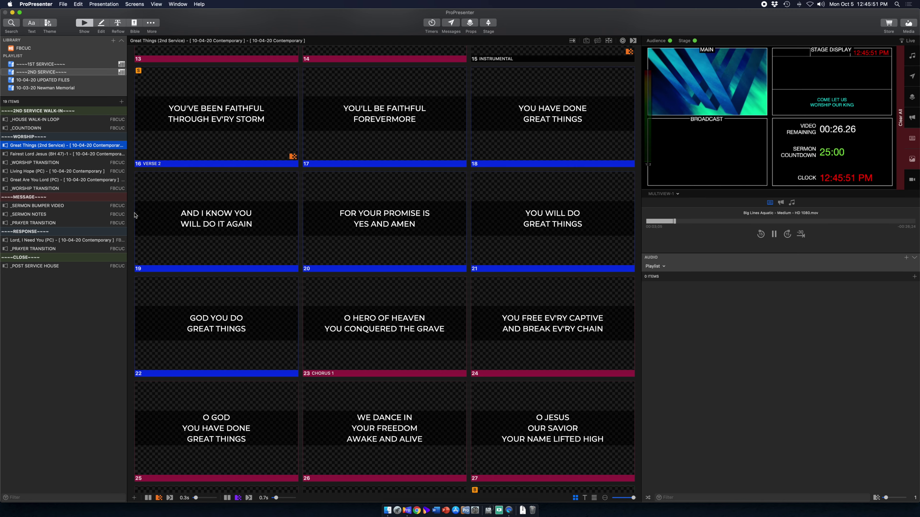
{"action": "left_click", "coordinate": [211, 125]}
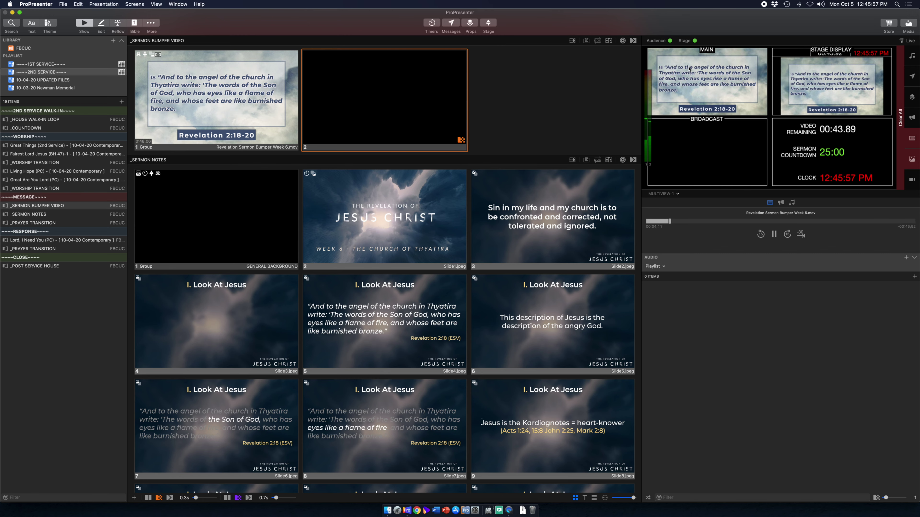
{"action": "left_click", "coordinate": [214, 214]}
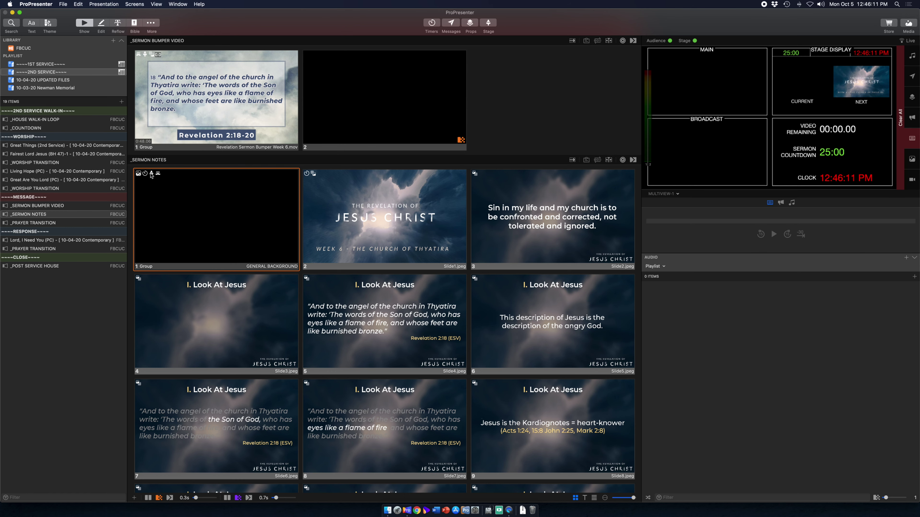
{"action": "left_click", "coordinate": [356, 195]}
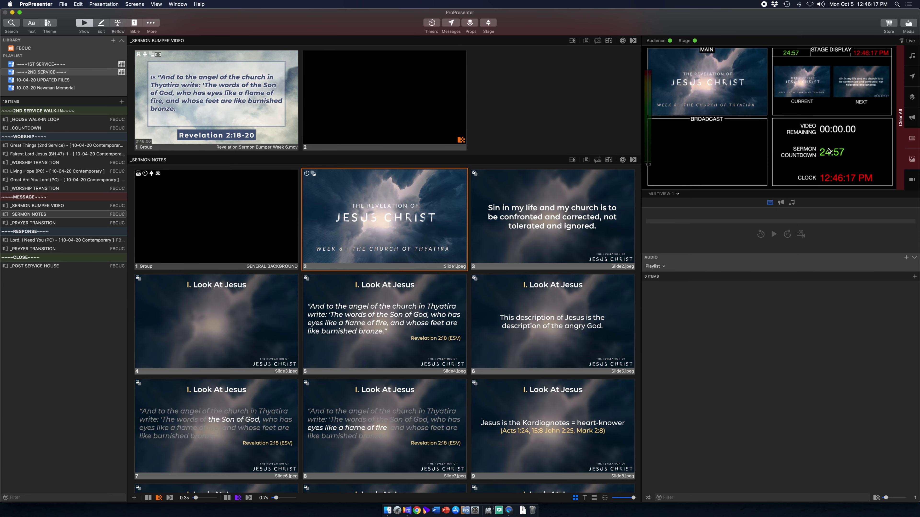
Present closing slide 32 of _SERMON NOTES and inspect its SERMON COUNTDOWN timer action
{"action": "scroll", "coordinate": [472, 296], "scroll_direction": "down", "scroll_amount": 15}
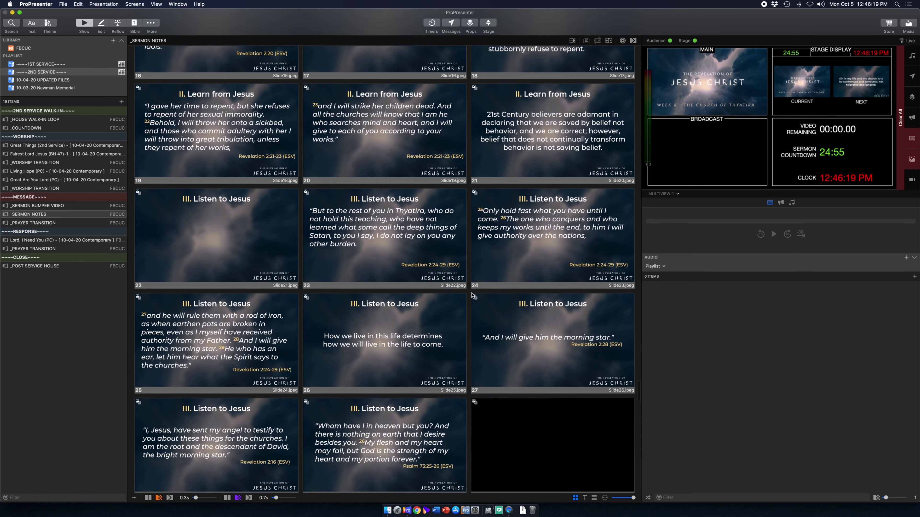
{"action": "scroll", "coordinate": [472, 295], "scroll_direction": "down", "scroll_amount": 10}
{"action": "left_click", "coordinate": [336, 241]}
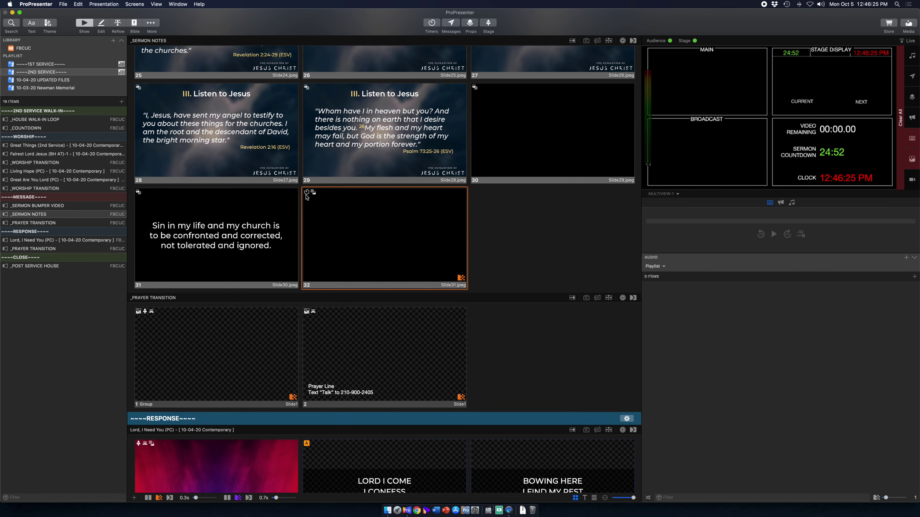
{"action": "right_click", "coordinate": [341, 215]}
{"action": "mouse_move", "coordinate": [385, 317]}
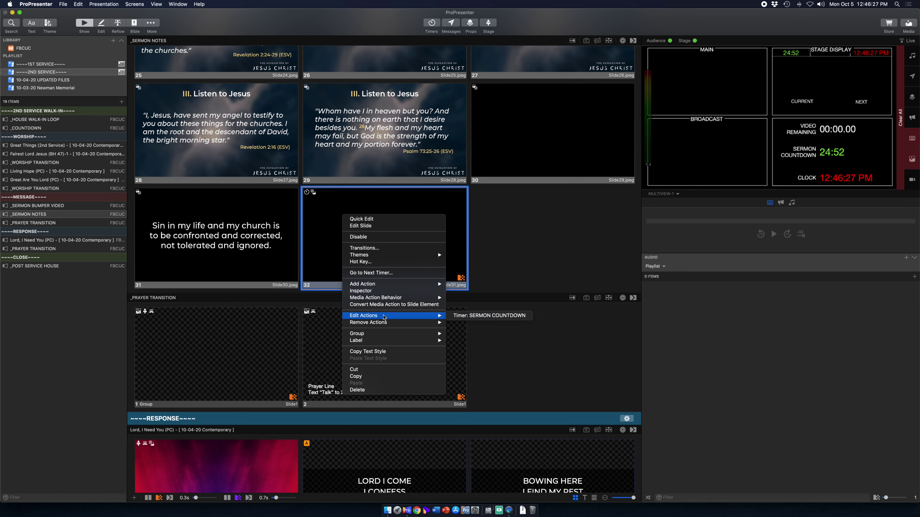
{"action": "left_click", "coordinate": [480, 316]}
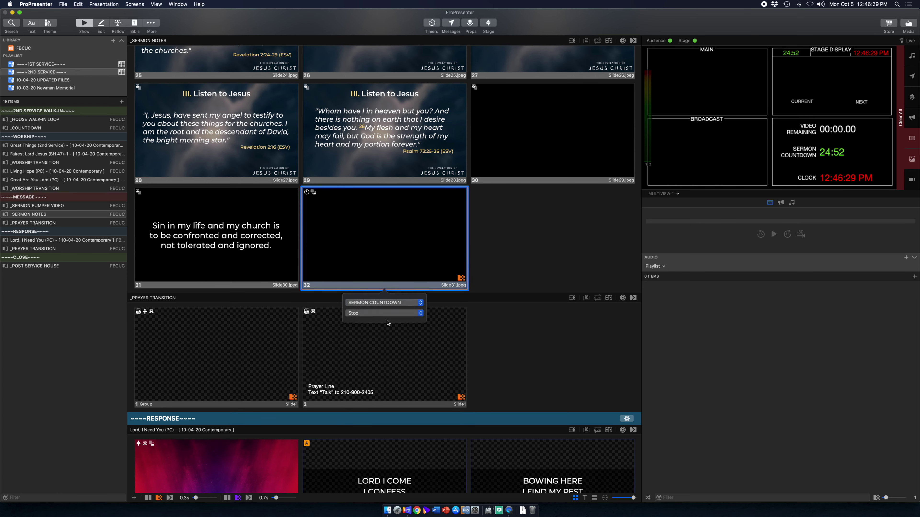
{"action": "left_click", "coordinate": [362, 240]}
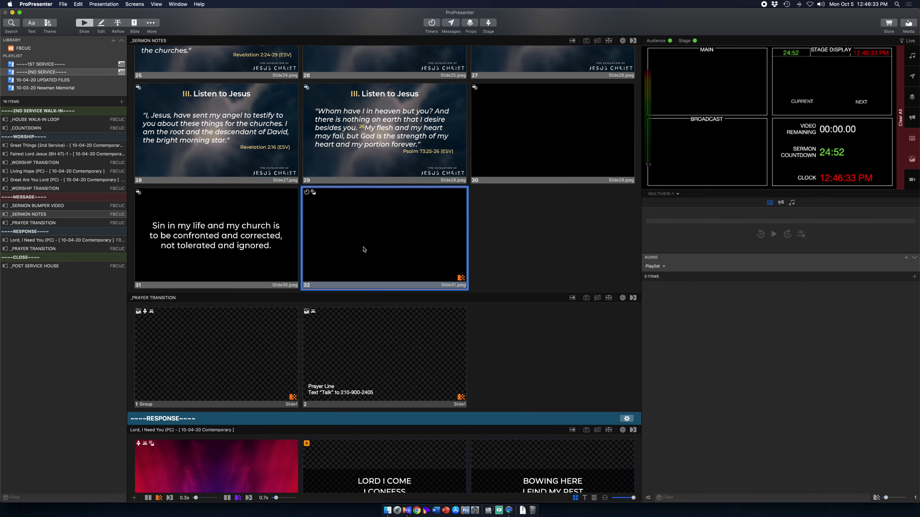
Go back to the Great Things (2nd Service) presentation in the playlist
{"action": "scroll", "coordinate": [363, 249], "scroll_direction": "up", "scroll_amount": 20}
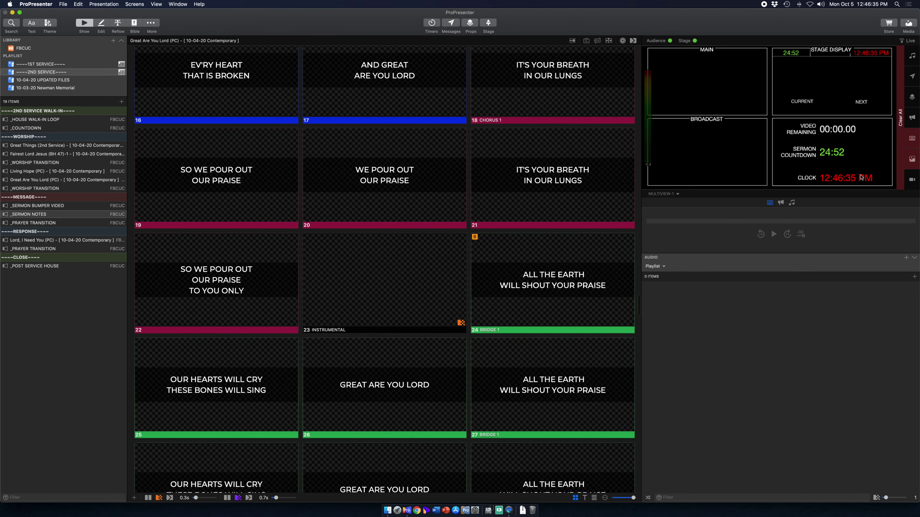
{"action": "scroll", "coordinate": [254, 183], "scroll_direction": "up", "scroll_amount": 12}
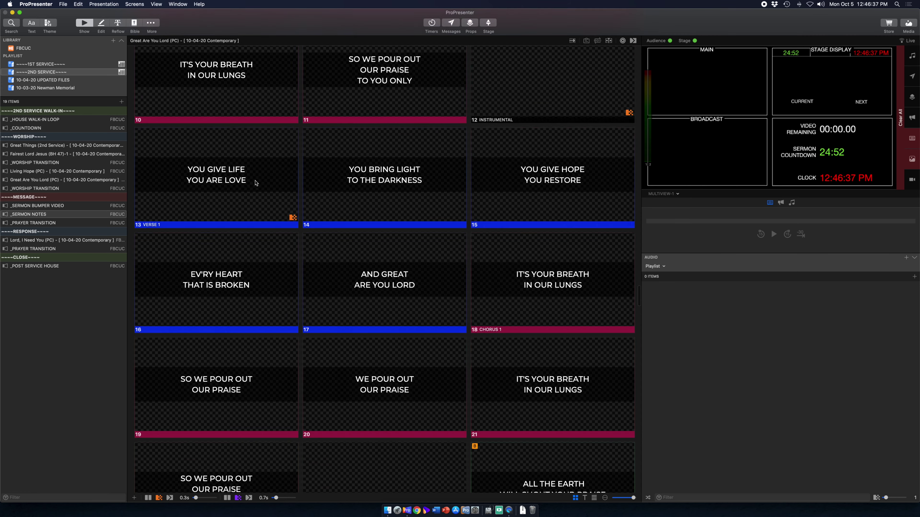
{"action": "scroll", "coordinate": [256, 183], "scroll_direction": "up", "scroll_amount": 6}
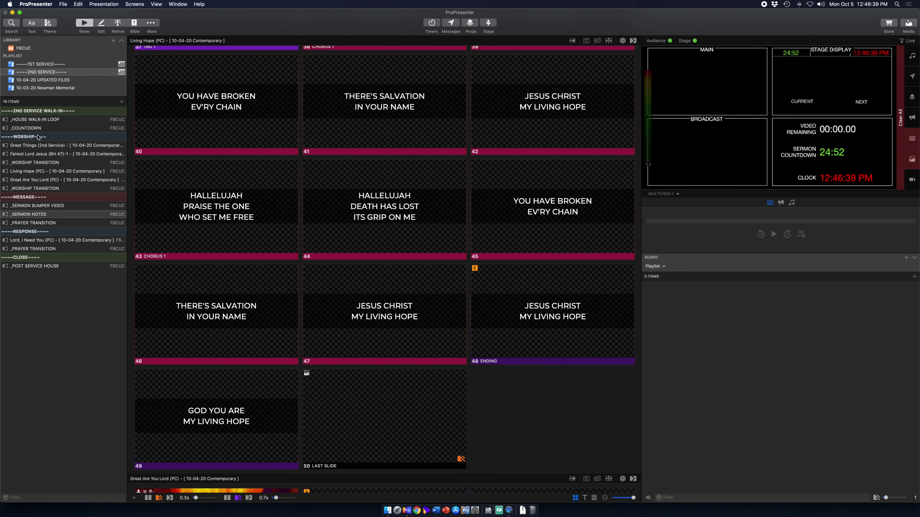
{"action": "left_click", "coordinate": [36, 147]}
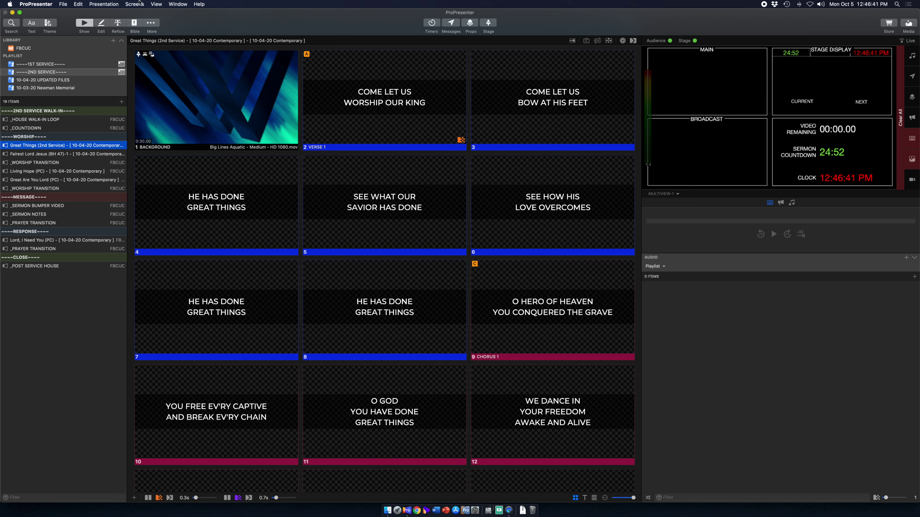
Examine the hardware output and size settings of the MULTIVIEW-1 stage screen in the screen configuration
{"action": "left_click", "coordinate": [140, 4]}
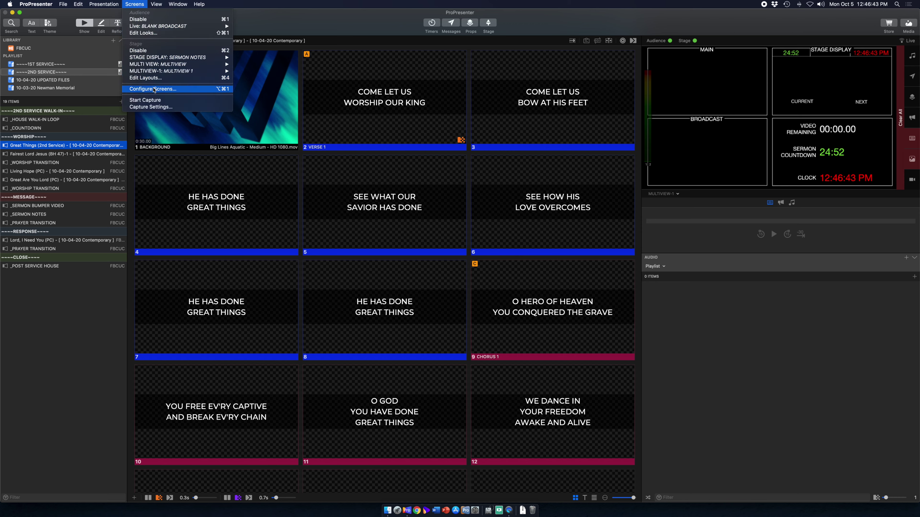
{"action": "left_click", "coordinate": [162, 89]}
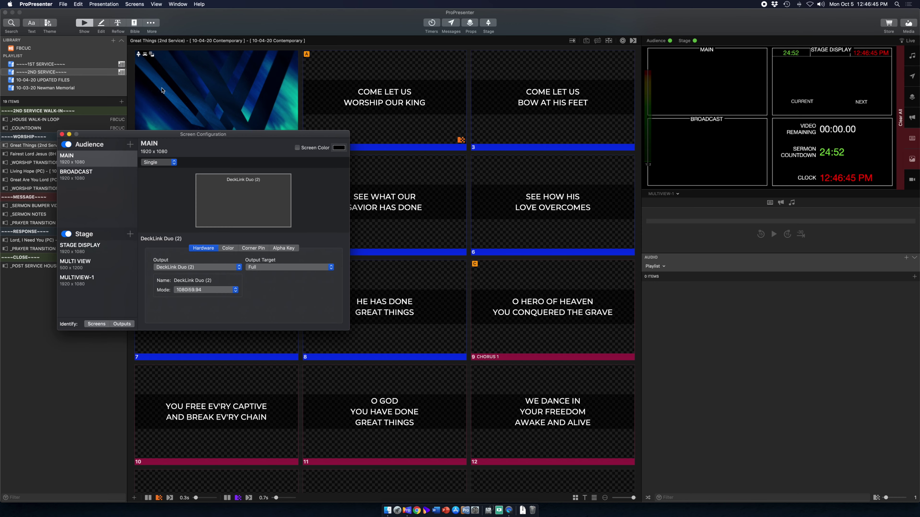
{"action": "left_click", "coordinate": [87, 284]}
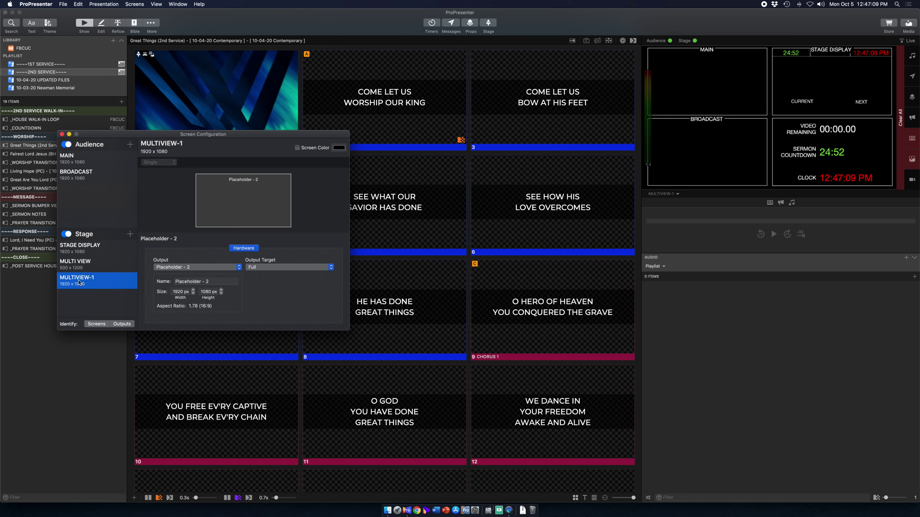
{"action": "key", "text": "Return"}
Open the stage layout editor and select the MULTIVIEW 1 layout
{"action": "left_click", "coordinate": [151, 23]}
{"action": "left_click", "coordinate": [161, 32]}
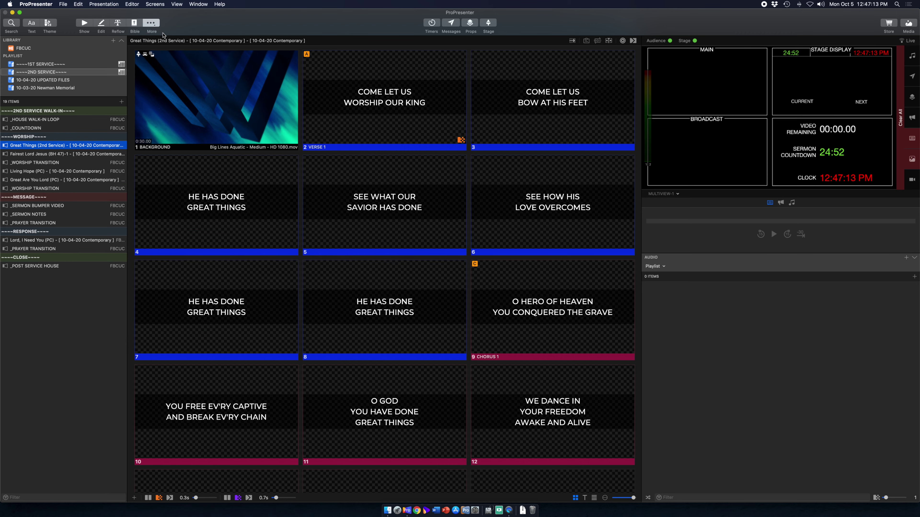
{"action": "scroll", "coordinate": [70, 291], "scroll_direction": "down", "scroll_amount": 10}
{"action": "scroll", "coordinate": [70, 291], "scroll_direction": "down", "scroll_amount": 2}
{"action": "left_click", "coordinate": [67, 364]}
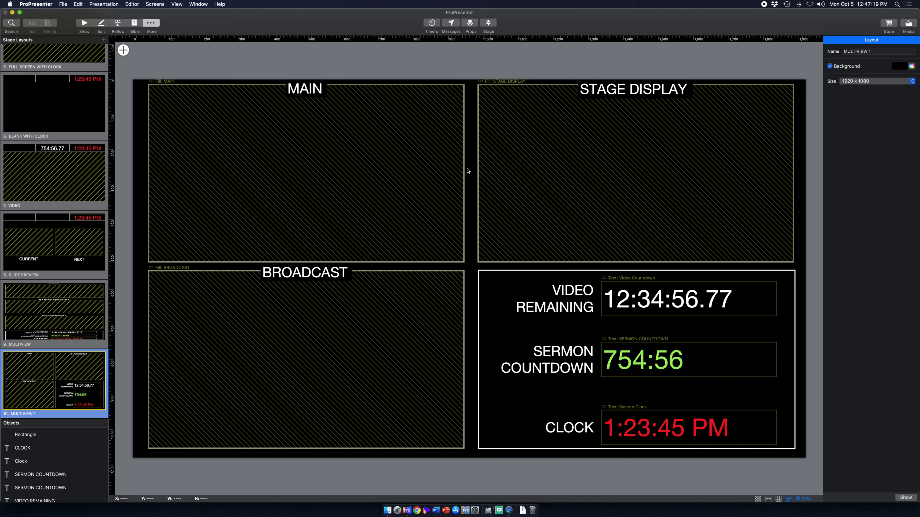
Select the MAIN box in the MULTIVIEW 1 layout and inspect the Screen Preview sources available for its fill
{"action": "scroll", "coordinate": [374, 195], "scroll_direction": "down", "scroll_amount": 2}
{"action": "left_click", "coordinate": [332, 143]}
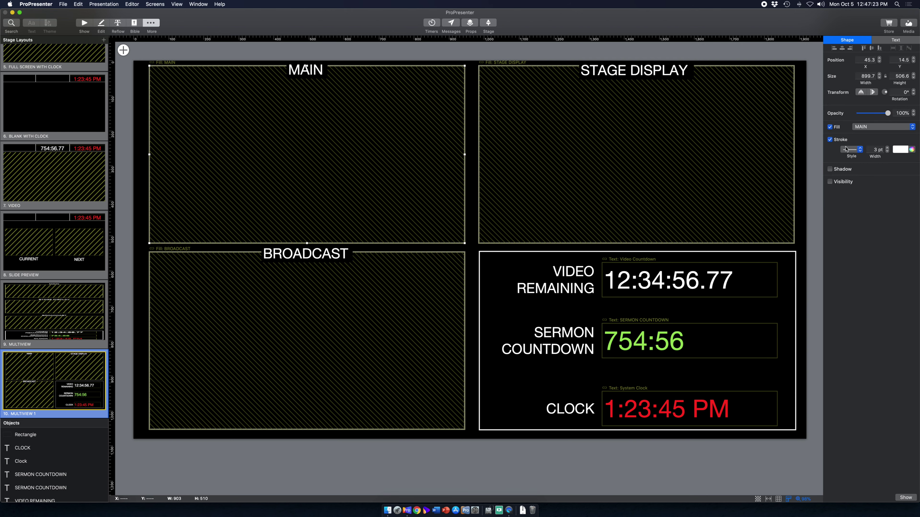
{"action": "left_click", "coordinate": [902, 41]}
{"action": "left_click", "coordinate": [854, 42]}
{"action": "left_click", "coordinate": [865, 128]}
{"action": "mouse_move", "coordinate": [862, 181]}
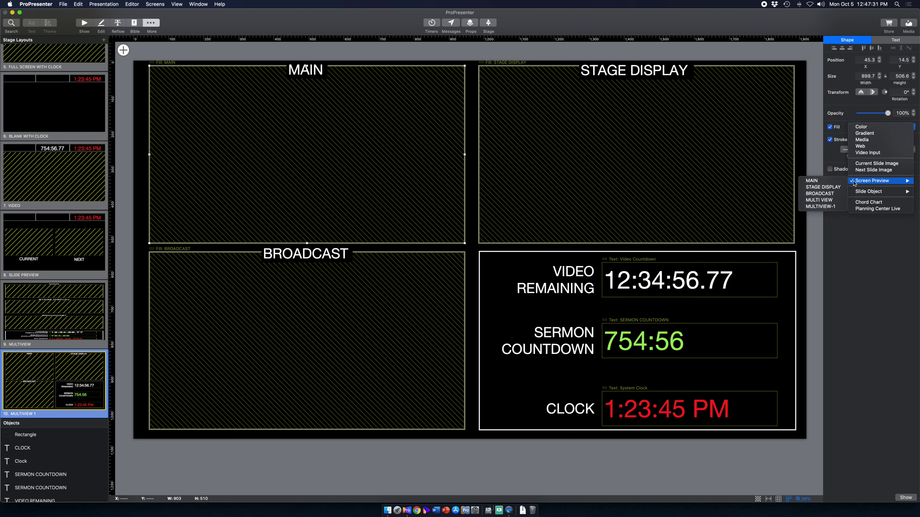
{"action": "left_click", "coordinate": [648, 159]}
Look through the objects that can be added to the layout, including the screens available as a Screen Preview
{"action": "left_click", "coordinate": [123, 51]}
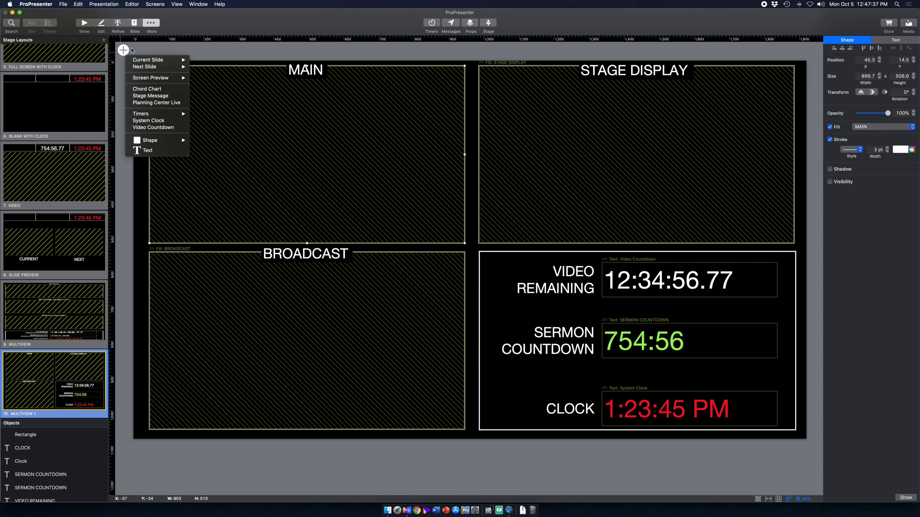
{"action": "mouse_move", "coordinate": [150, 78]}
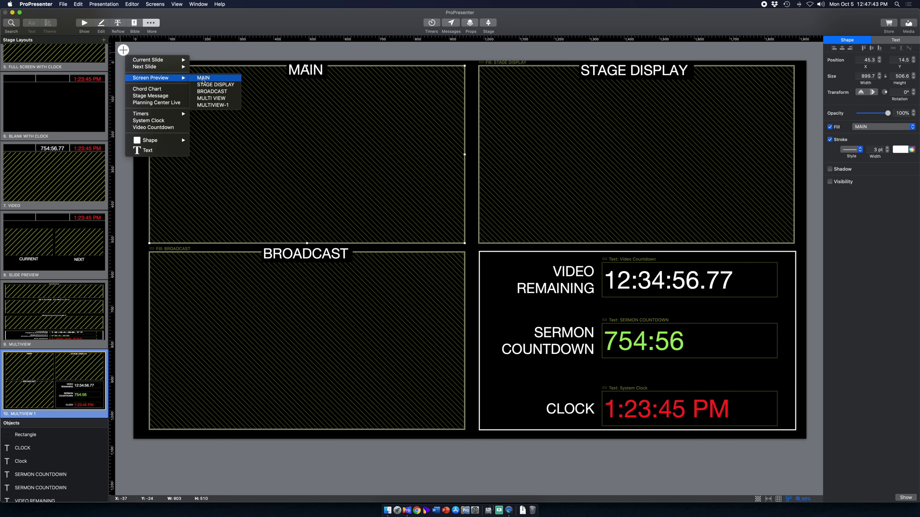
{"action": "left_click", "coordinate": [232, 22]}
Open the screen configuration and compare the MAIN, BROADCAST and STAGE DISPLAY screens
{"action": "left_click", "coordinate": [155, 4]}
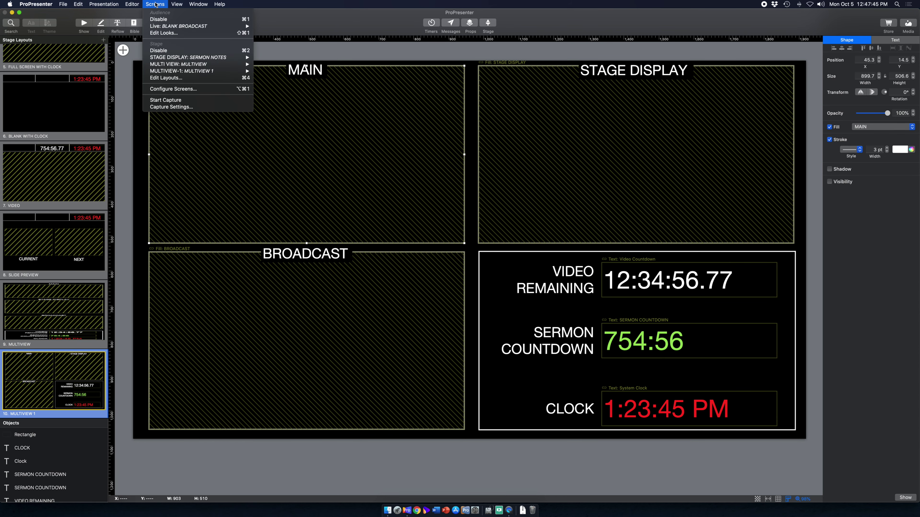
{"action": "left_click", "coordinate": [177, 89]}
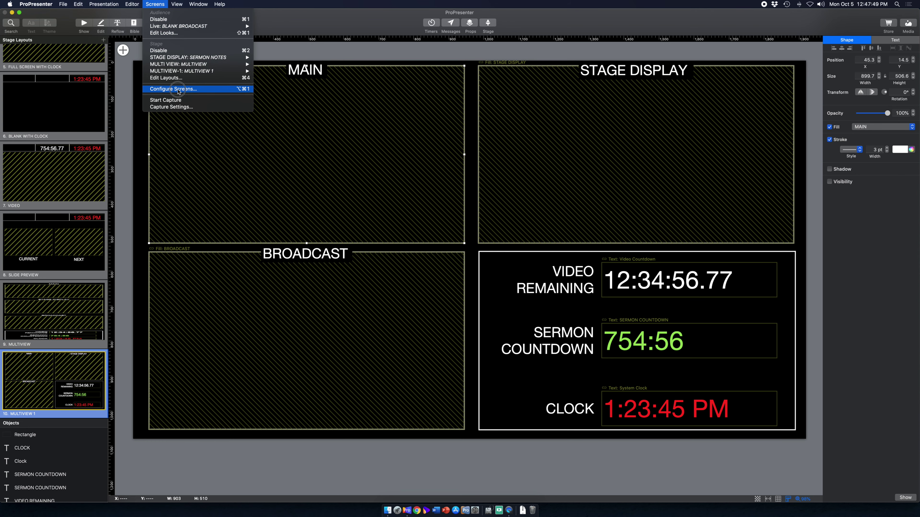
{"action": "left_click", "coordinate": [77, 165]}
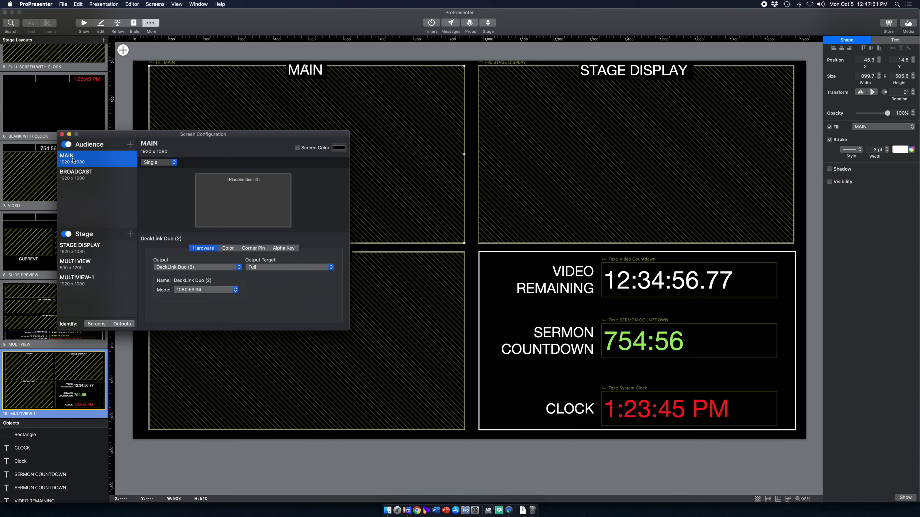
{"action": "left_click", "coordinate": [87, 176]}
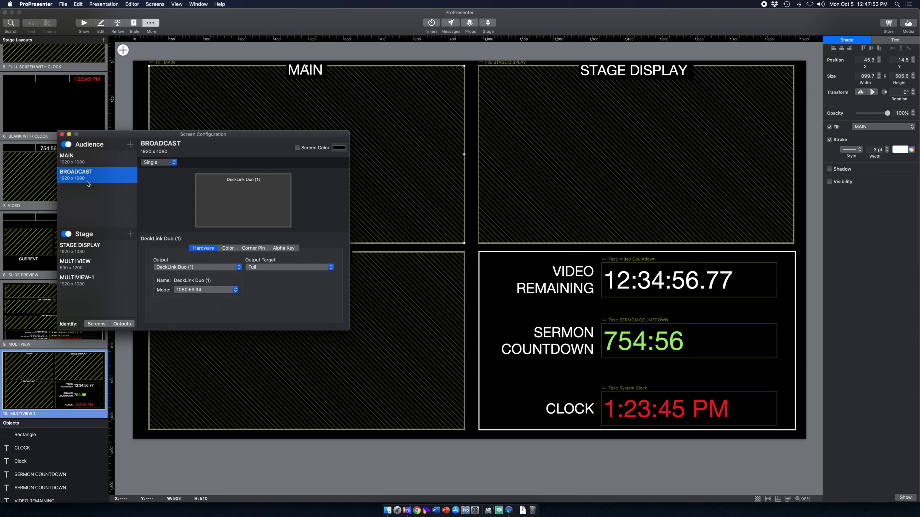
{"action": "left_click", "coordinate": [83, 248]}
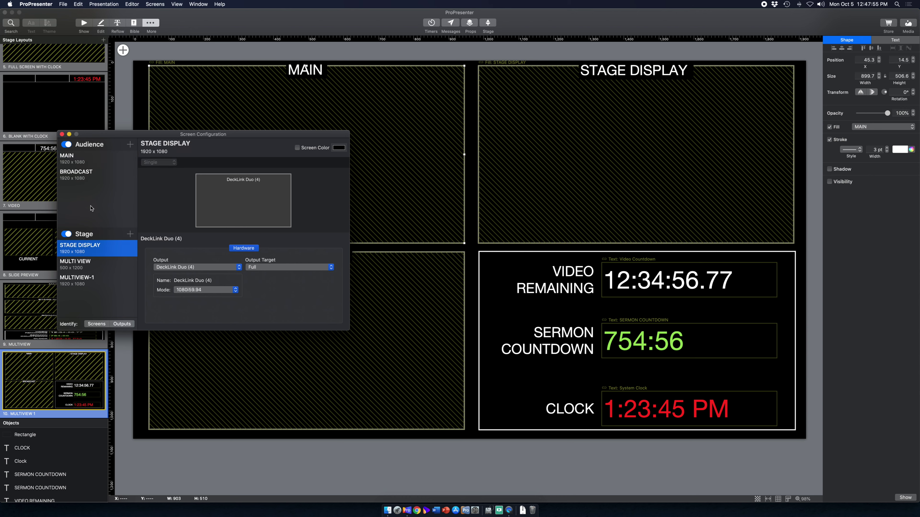
{"action": "left_click", "coordinate": [81, 161]}
{"action": "left_click", "coordinate": [84, 175]}
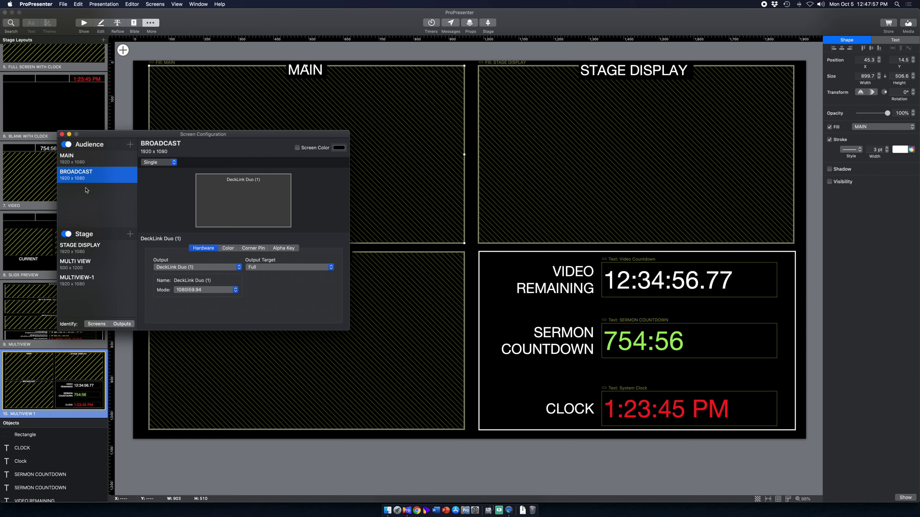
{"action": "left_click", "coordinate": [87, 253]}
Examine the hardware outputs of MAIN and STAGE DISPLAY and the alpha key settings of BROADCAST, and close the configuration
{"action": "left_click", "coordinate": [82, 161]}
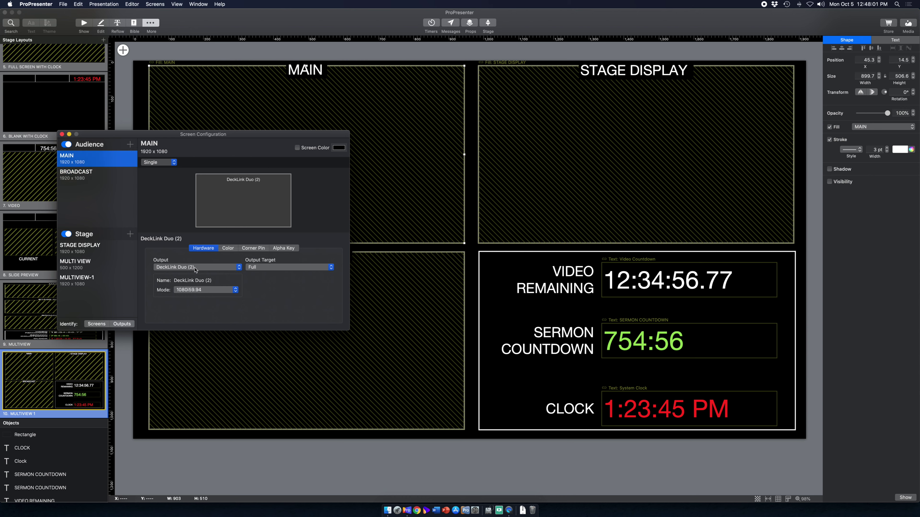
{"action": "left_click", "coordinate": [88, 177]}
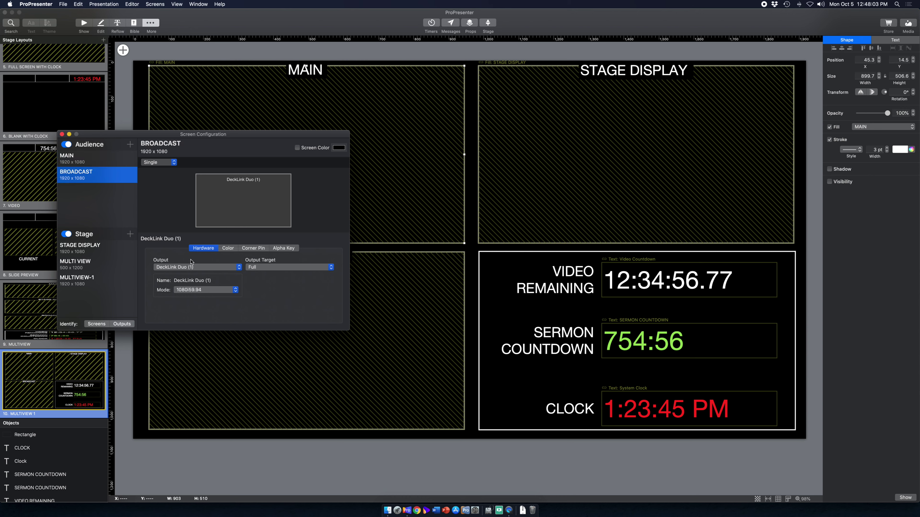
{"action": "left_click", "coordinate": [275, 249]}
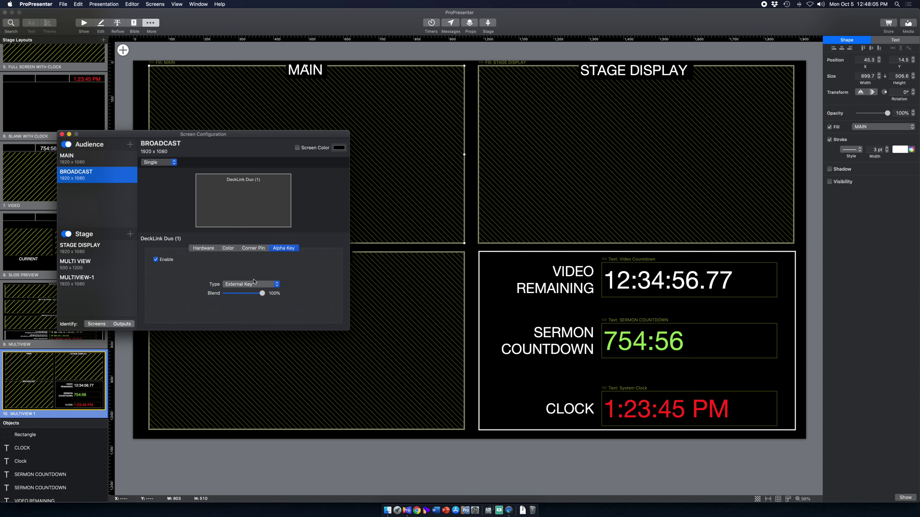
{"action": "left_click", "coordinate": [87, 255]}
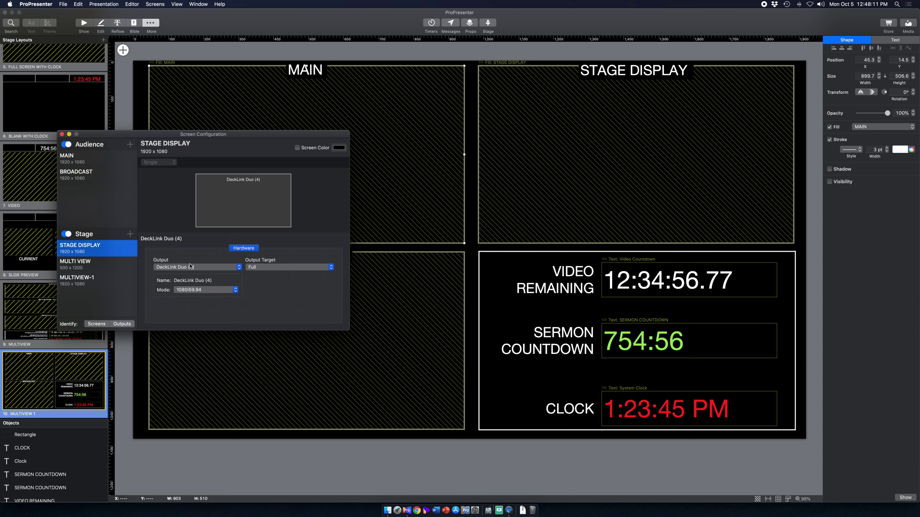
{"action": "left_click", "coordinate": [62, 134]}
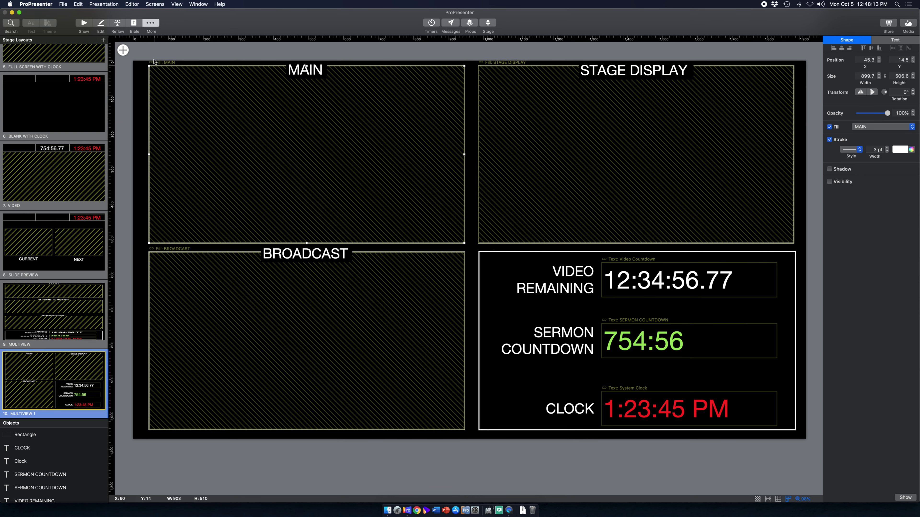
Reopen the screen configuration and inspect the MULTI VIEW and MULTIVIEW-1 stage screens
{"action": "left_click", "coordinate": [123, 50]}
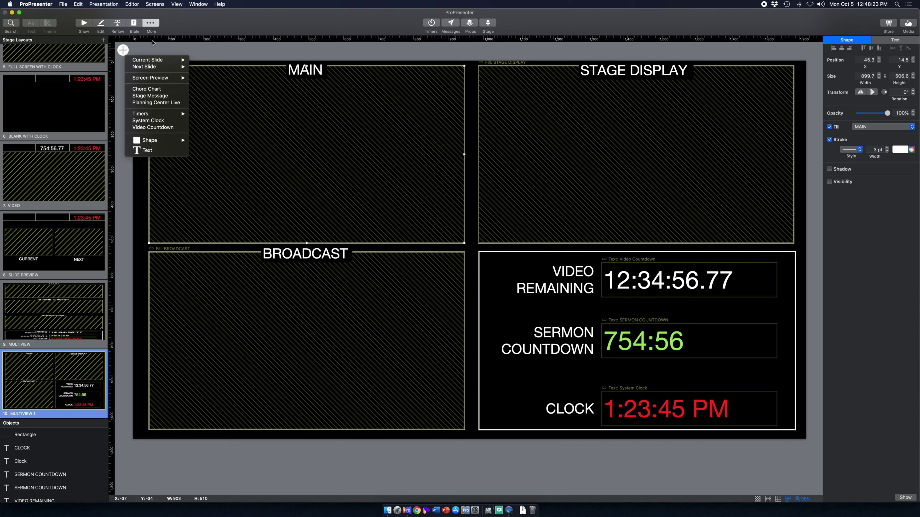
{"action": "left_click", "coordinate": [150, 5]}
{"action": "left_click", "coordinate": [148, 5]}
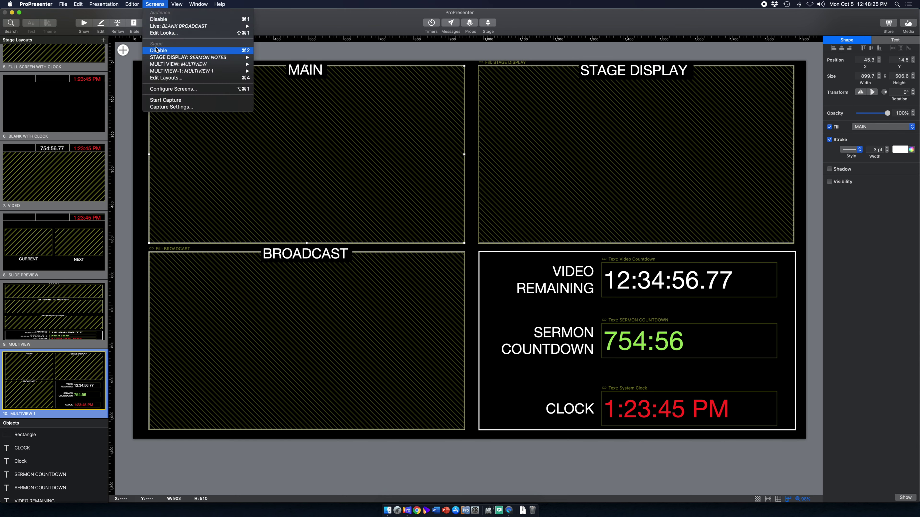
{"action": "left_click", "coordinate": [164, 89]}
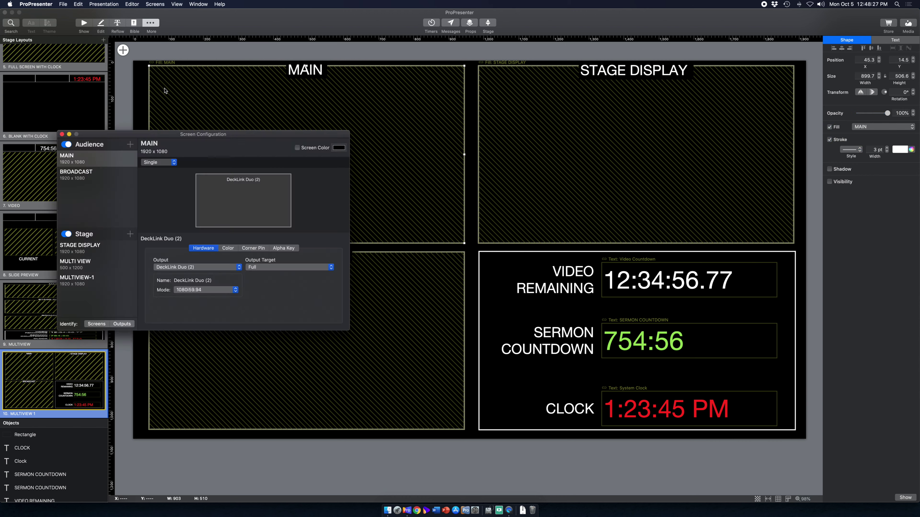
{"action": "left_click", "coordinate": [106, 265]}
{"action": "left_click", "coordinate": [105, 280]}
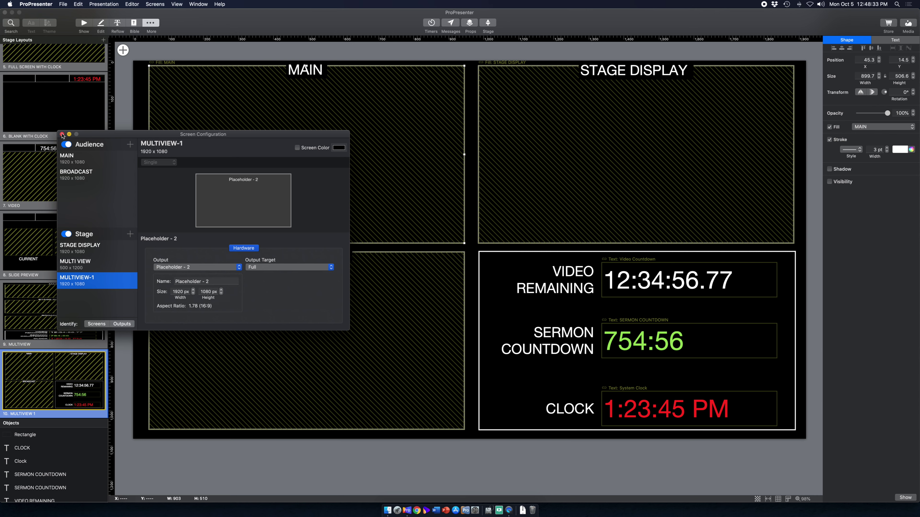
Review every audience and stage screen from MAIN to MULTIVIEW-1 in turn and close the screen configuration
{"action": "left_click", "coordinate": [71, 157]}
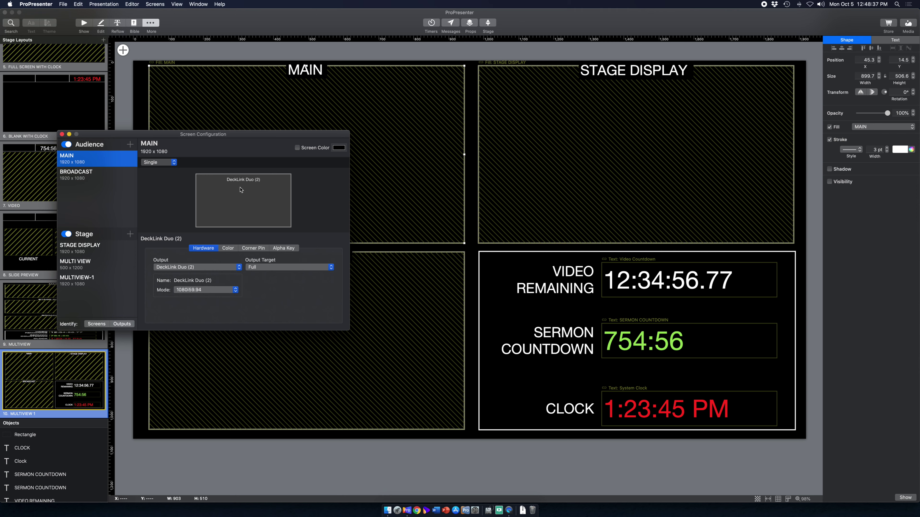
{"action": "left_click", "coordinate": [97, 177]}
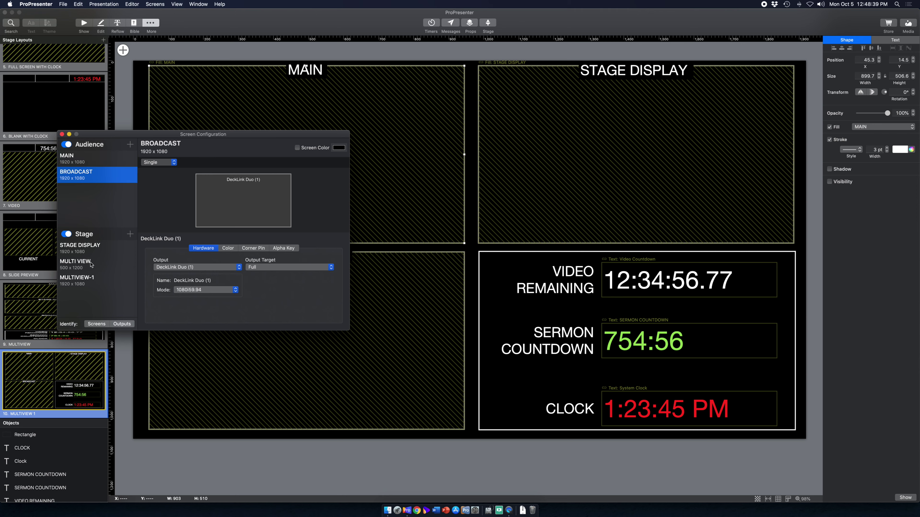
{"action": "left_click", "coordinate": [91, 253]}
{"action": "left_click", "coordinate": [89, 265]}
{"action": "left_click", "coordinate": [89, 278]}
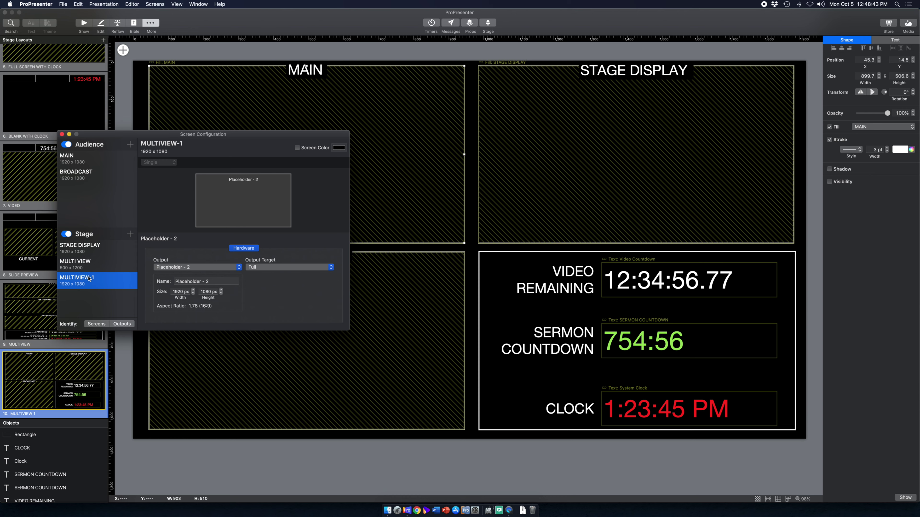
{"action": "left_click", "coordinate": [62, 134]}
Leave the stage editor, reopen it and select the MULTIVIEW 1 layout again
{"action": "left_click", "coordinate": [150, 22]}
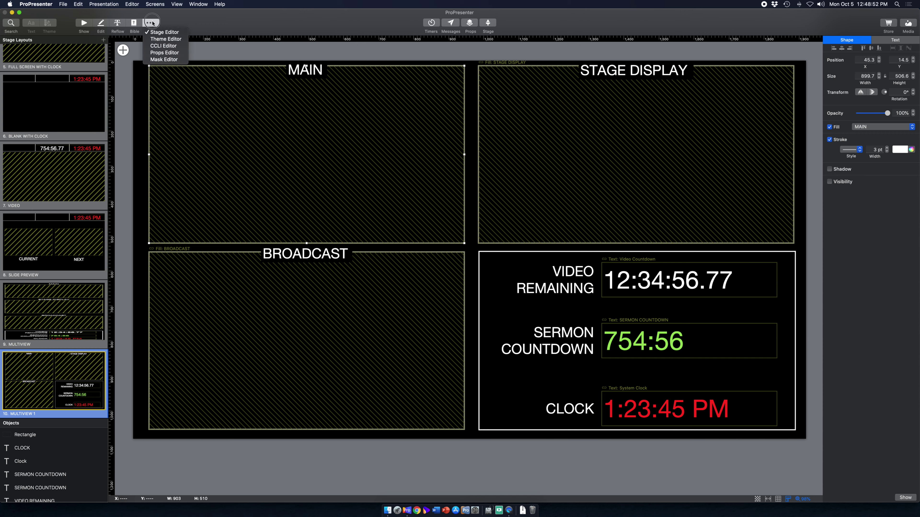
{"action": "left_click", "coordinate": [159, 32]}
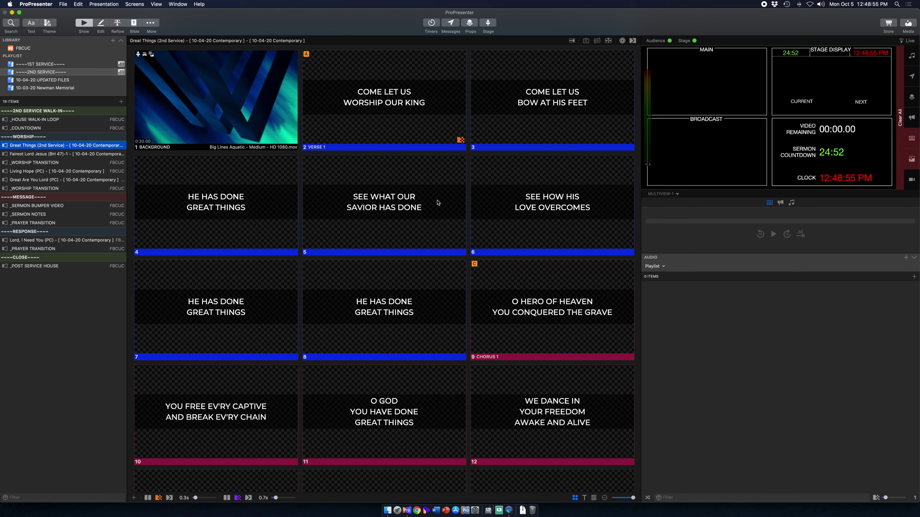
{"action": "left_click", "coordinate": [151, 22]}
{"action": "left_click", "coordinate": [161, 28]}
{"action": "scroll", "coordinate": [46, 334], "scroll_direction": "down", "scroll_amount": 10}
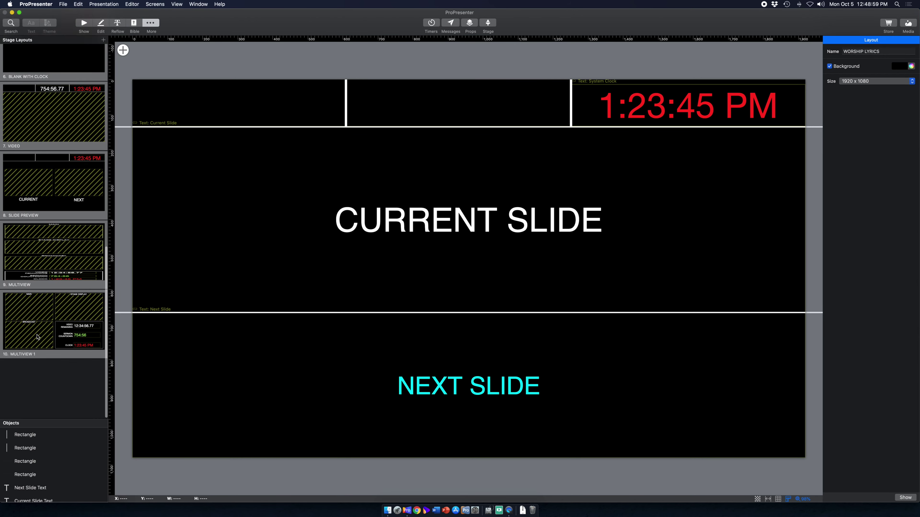
{"action": "left_click", "coordinate": [46, 334]}
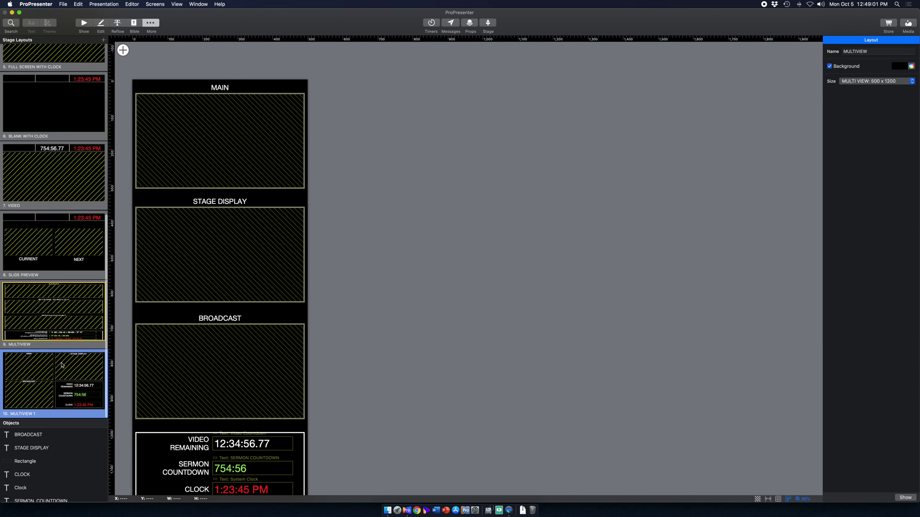
{"action": "left_click", "coordinate": [64, 366]}
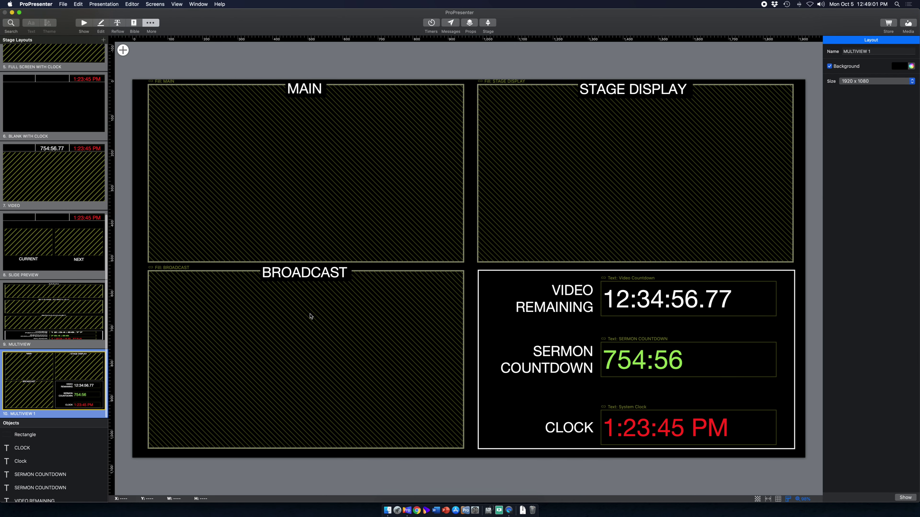
Select the MAIN box and check its fill options, including the list of Screen Preview sources
{"action": "left_click", "coordinate": [331, 130]}
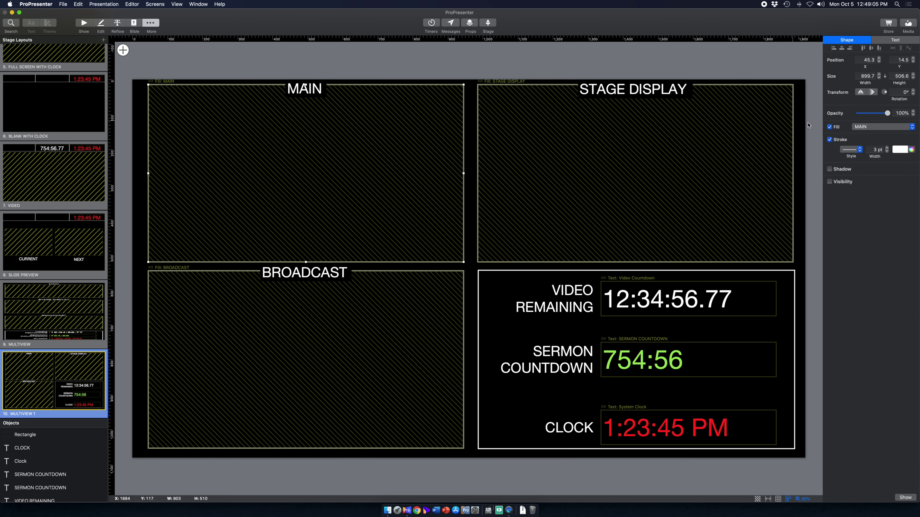
{"action": "left_click", "coordinate": [860, 127]}
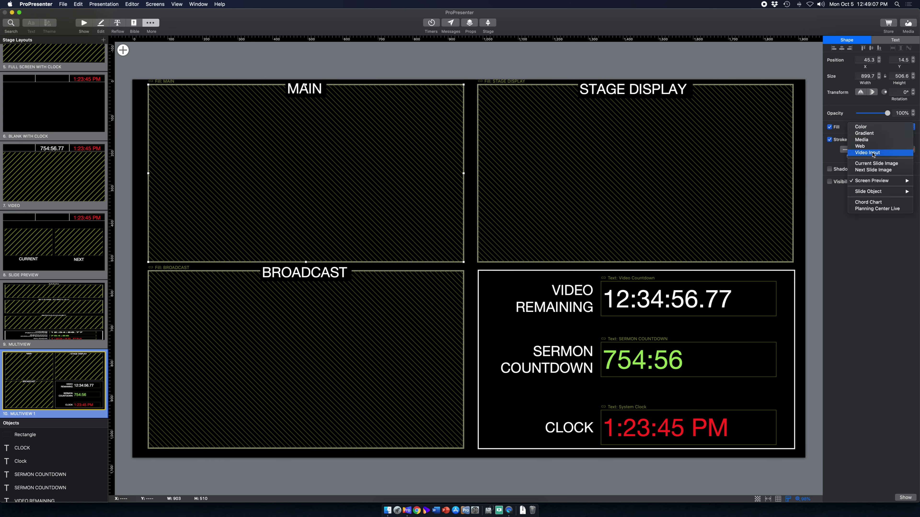
{"action": "mouse_move", "coordinate": [862, 183]}
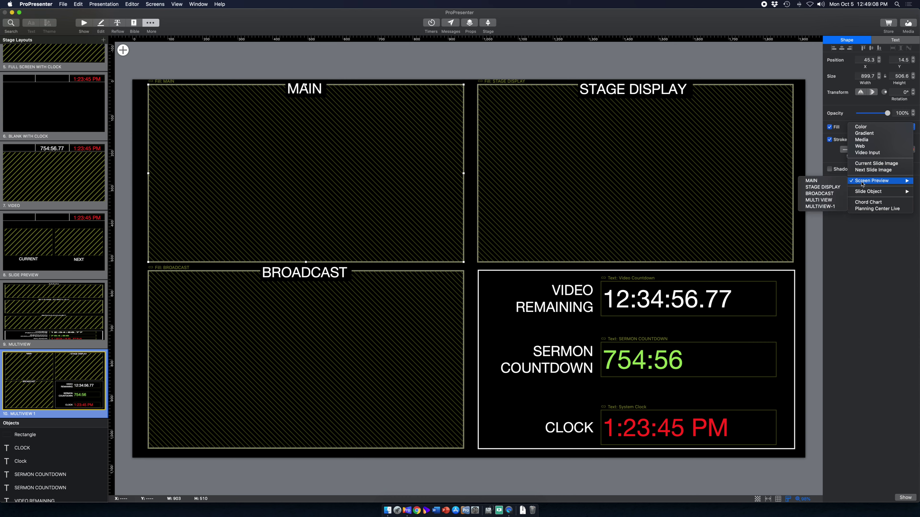
{"action": "left_click", "coordinate": [653, 180]}
Set the fill of the STAGE DISPLAY box to the Screen Preview of the STAGE DISPLAY screen
{"action": "left_click", "coordinate": [653, 180]}
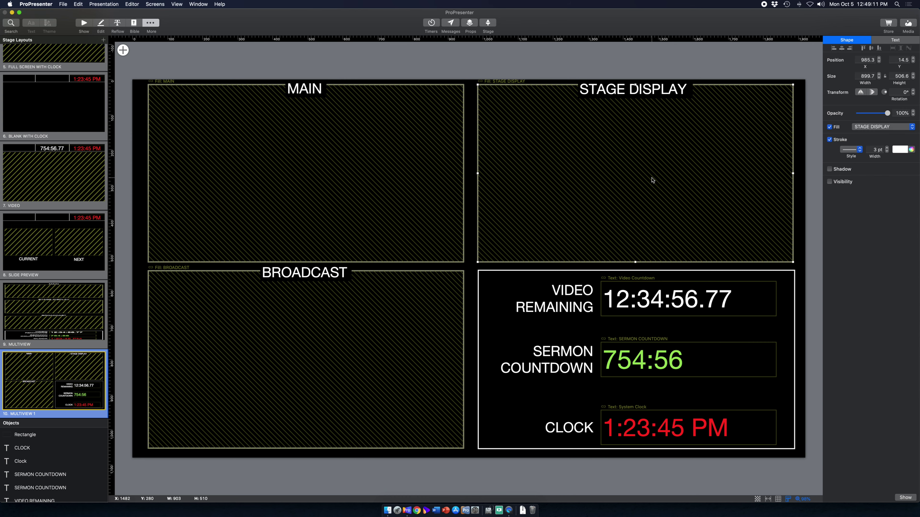
{"action": "left_click", "coordinate": [884, 128]}
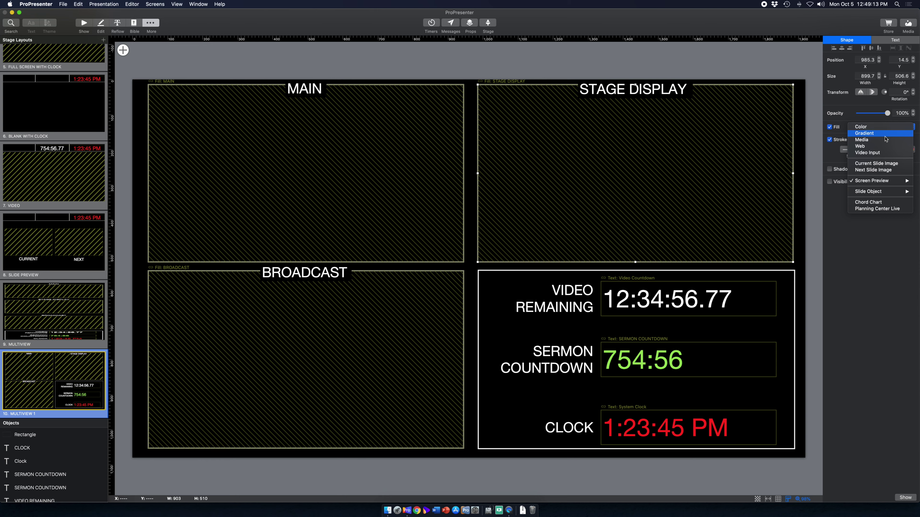
{"action": "mouse_move", "coordinate": [876, 180]}
{"action": "left_click", "coordinate": [823, 187]}
View the list of screens that can be added to the layout as a new Screen Preview object
{"action": "left_click", "coordinate": [123, 50]}
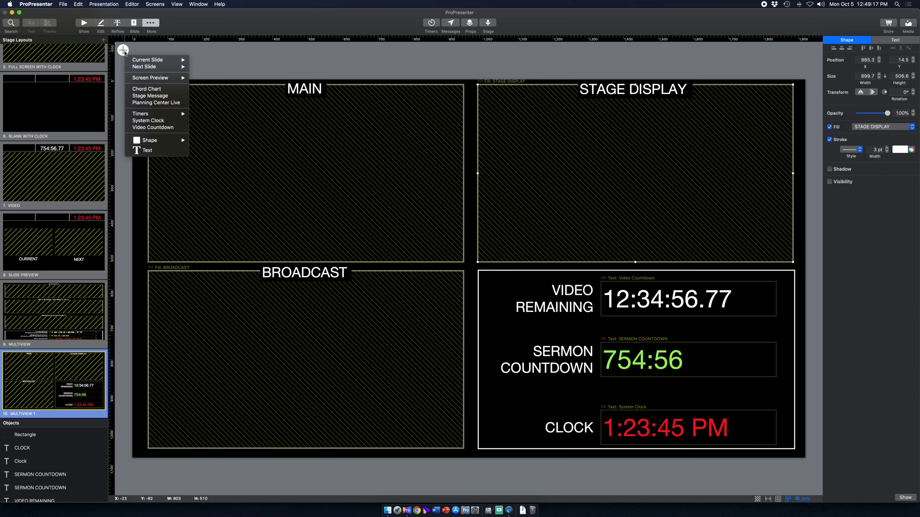
{"action": "mouse_move", "coordinate": [163, 78]}
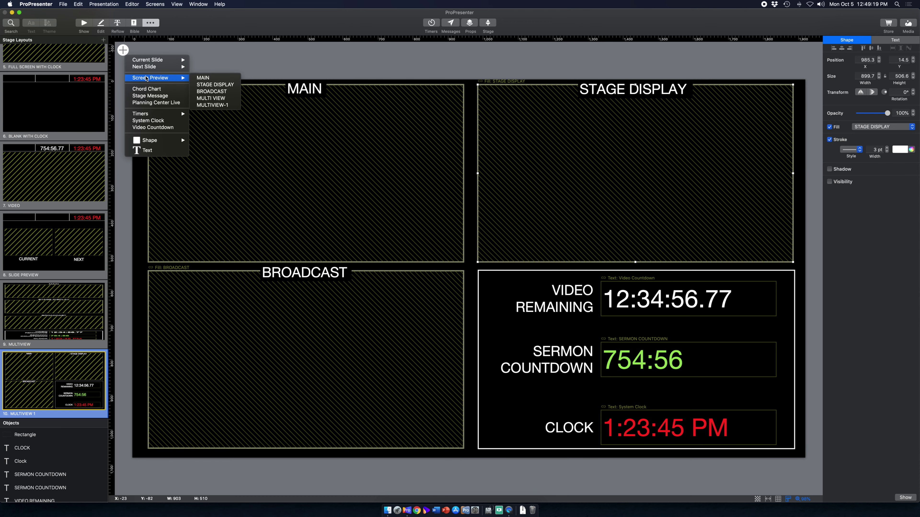
{"action": "left_click", "coordinate": [270, 401]}
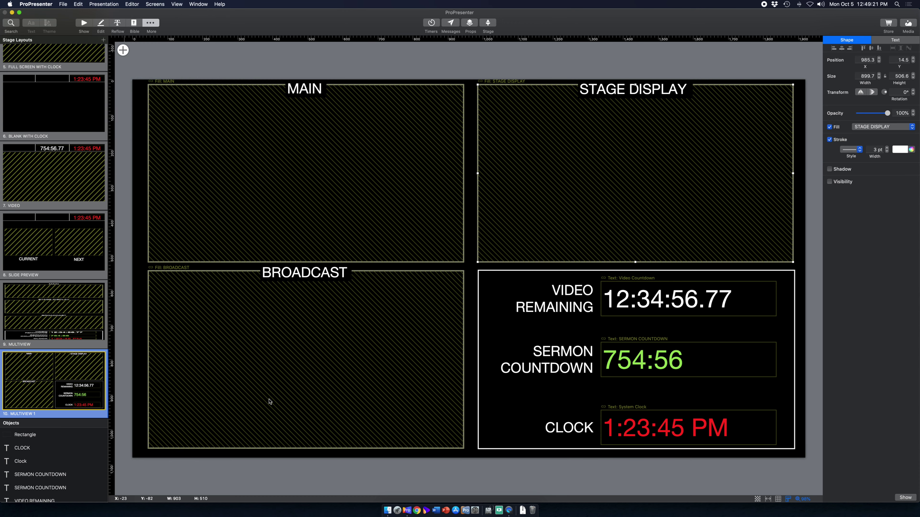
Select the BROADCAST box and view the screens available as a new Screen Preview object
{"action": "left_click", "coordinate": [273, 387]}
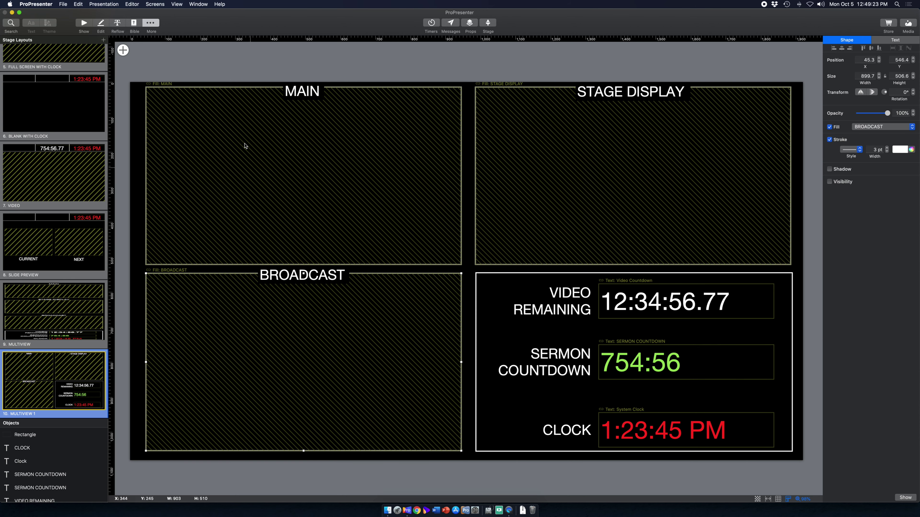
{"action": "left_click", "coordinate": [123, 49]}
{"action": "mouse_move", "coordinate": [150, 79]}
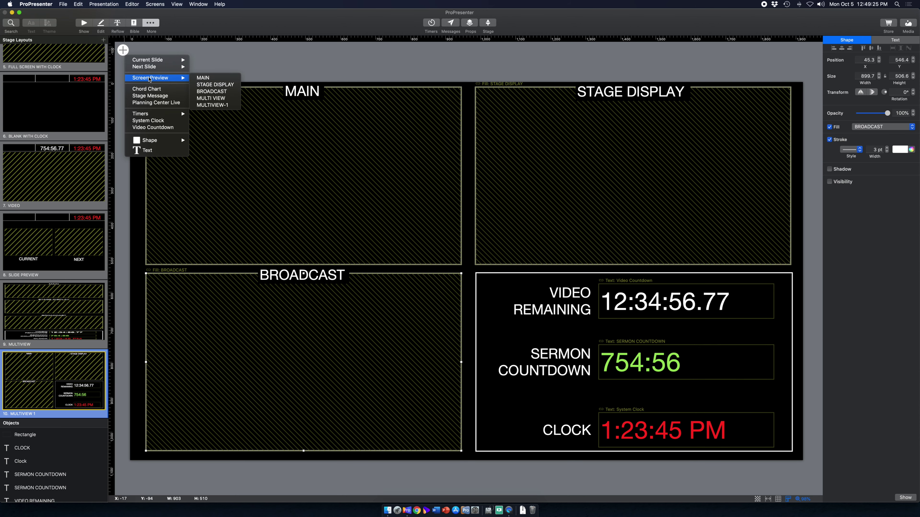
{"action": "left_click", "coordinate": [210, 93]}
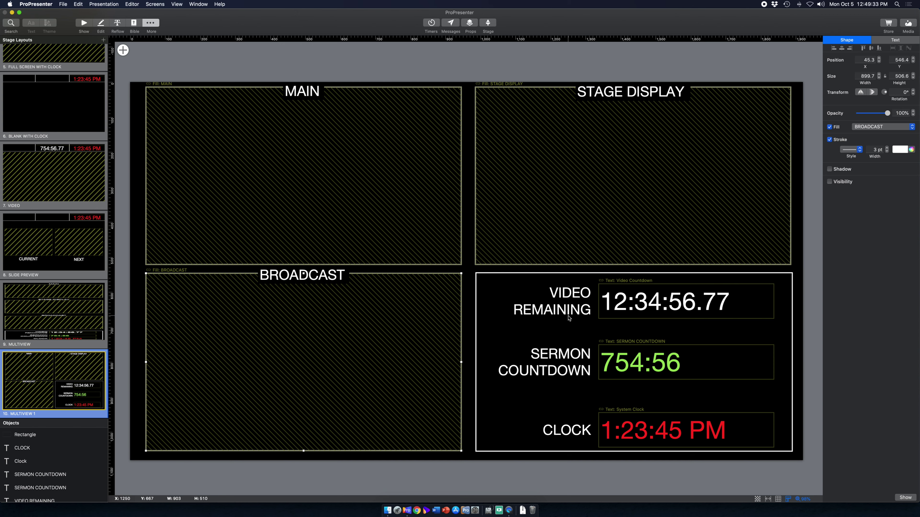
Select the SERMON COUNTDOWN timer object and check its linked text source, time format and color triggers
{"action": "left_click", "coordinate": [669, 307]}
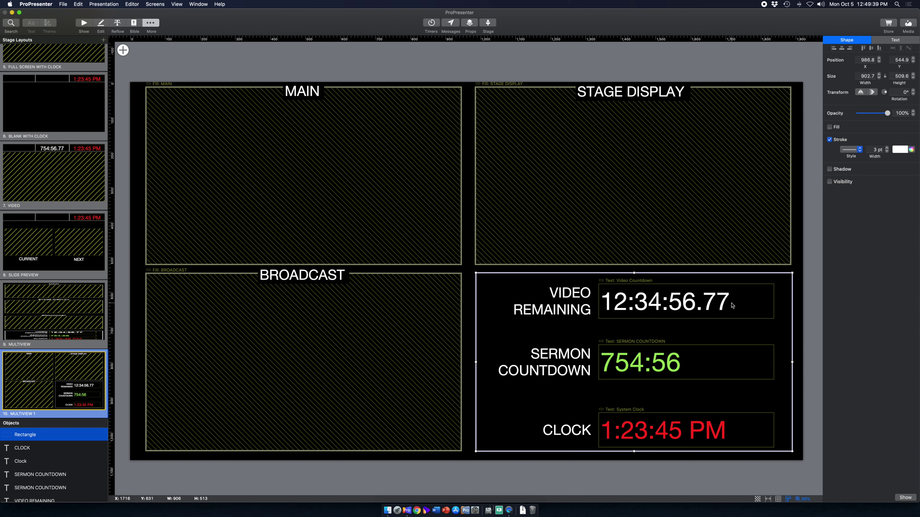
{"action": "left_click", "coordinate": [755, 301]}
{"action": "left_click", "coordinate": [52, 475]}
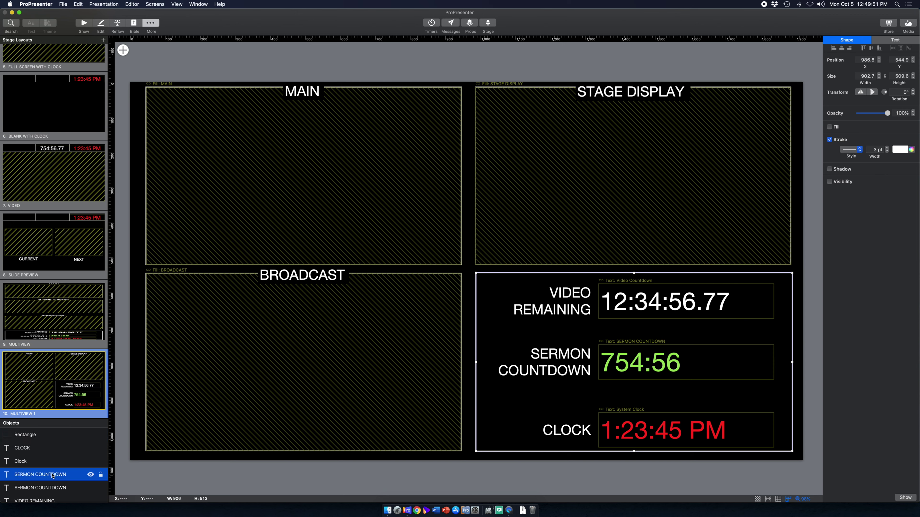
{"action": "left_click", "coordinate": [52, 488]}
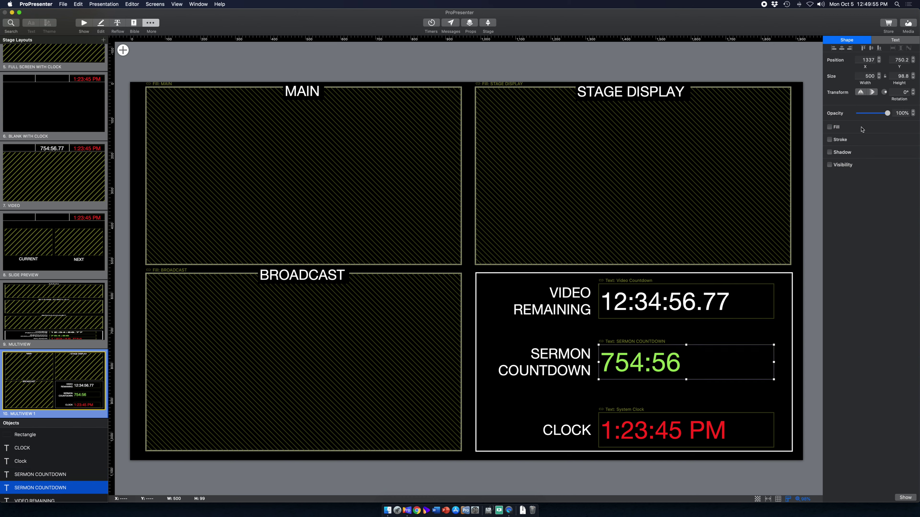
{"action": "left_click", "coordinate": [898, 41]}
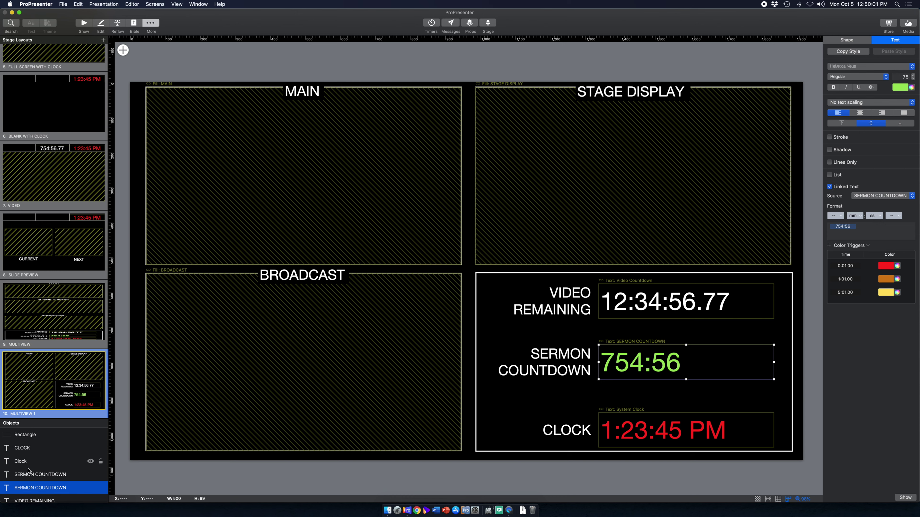
Check the linked text settings of the Clock object and the Video Countdown object
{"action": "scroll", "coordinate": [33, 458], "scroll_direction": "down", "scroll_amount": 1}
{"action": "left_click", "coordinate": [21, 450]}
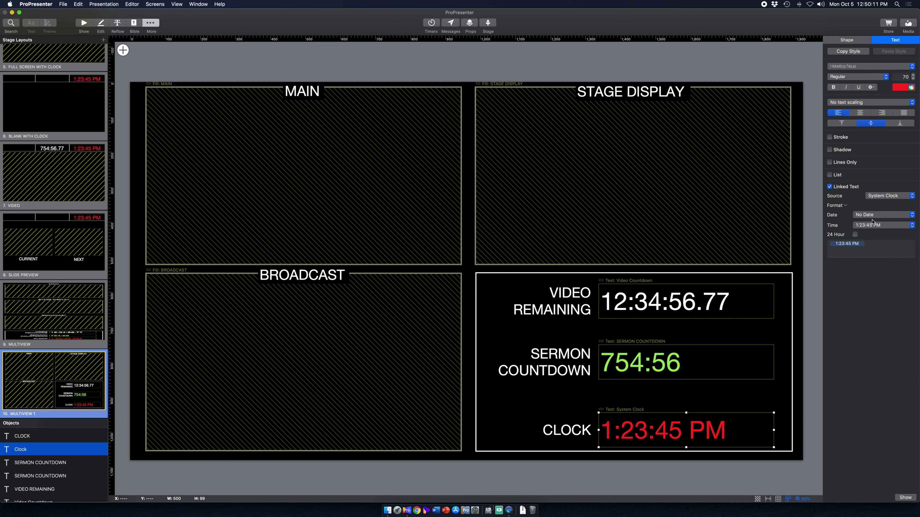
{"action": "scroll", "coordinate": [64, 465], "scroll_direction": "down", "scroll_amount": 1}
{"action": "scroll", "coordinate": [64, 465], "scroll_direction": "down", "scroll_amount": 1}
{"action": "left_click", "coordinate": [41, 483]}
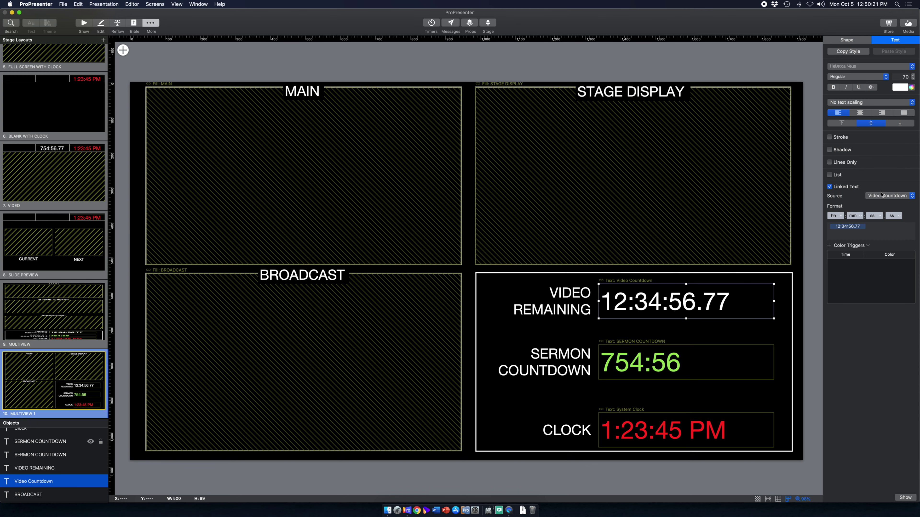
Return to the show view, check the list of screens available for the preview, and trigger the BACKGROUND slide of Great Things
{"action": "left_click", "coordinate": [94, 23]}
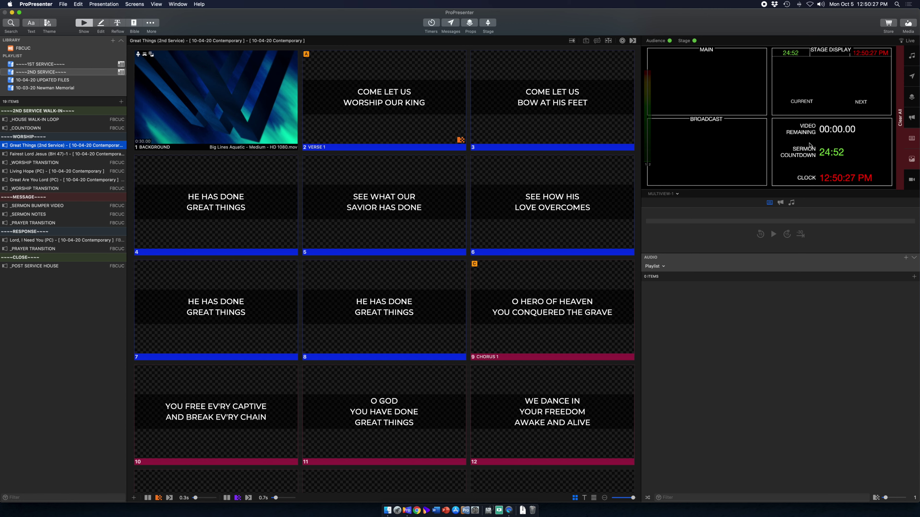
{"action": "left_click", "coordinate": [663, 193]}
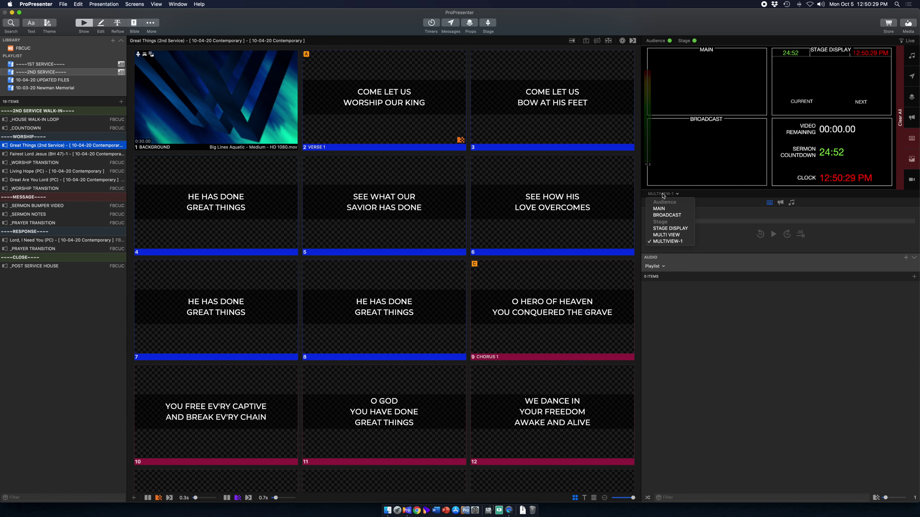
{"action": "left_click", "coordinate": [701, 195]}
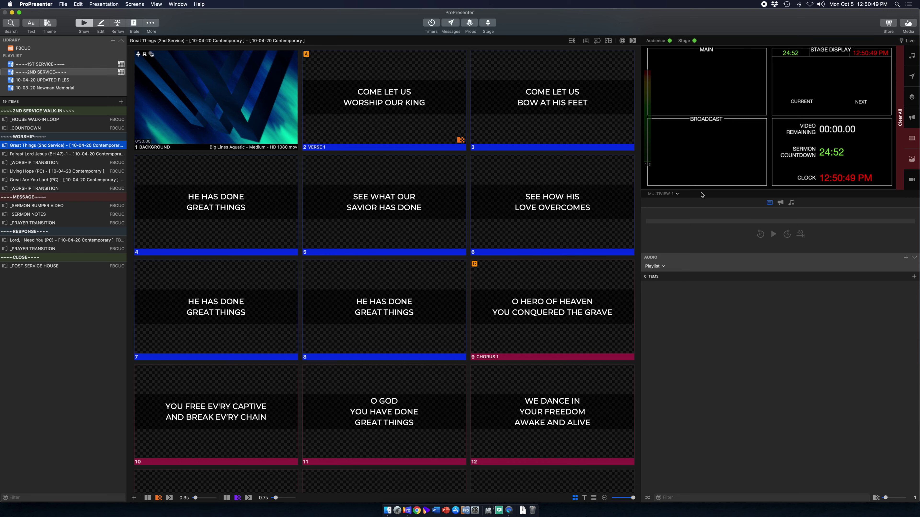
{"action": "left_click", "coordinate": [263, 105]}
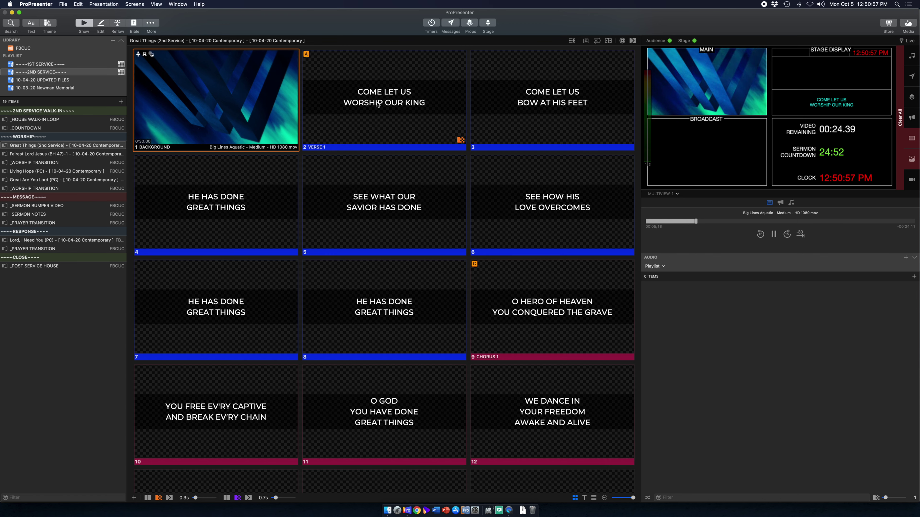
Switch the output preview to the MULTI VIEW screen and enlarge the preview area so the vertical layout fills it
{"action": "left_click", "coordinate": [668, 195]}
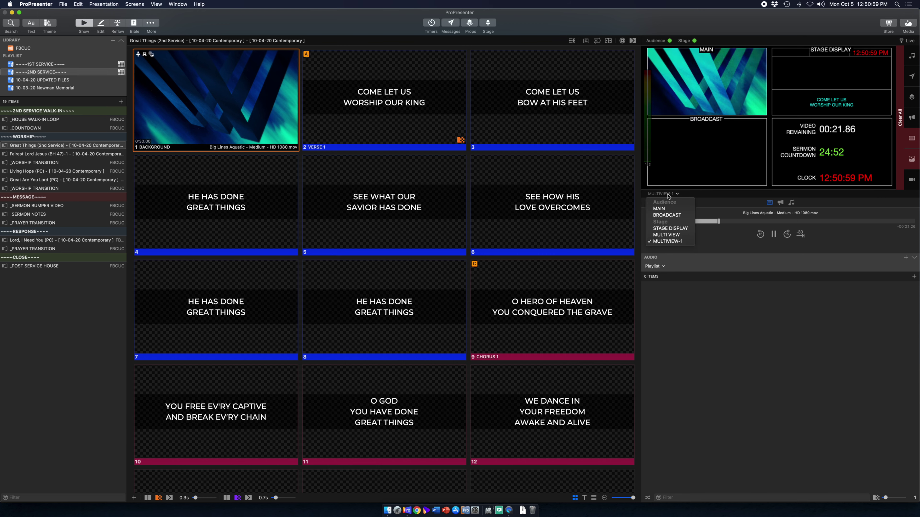
{"action": "left_click", "coordinate": [670, 235]}
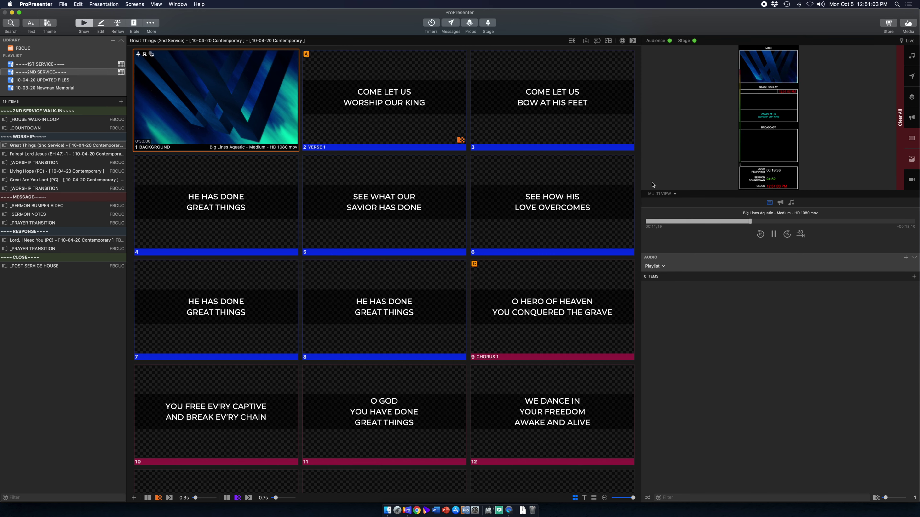
{"action": "left_click_drag", "start_coordinate": [648, 217], "coordinate": [765, 205]}
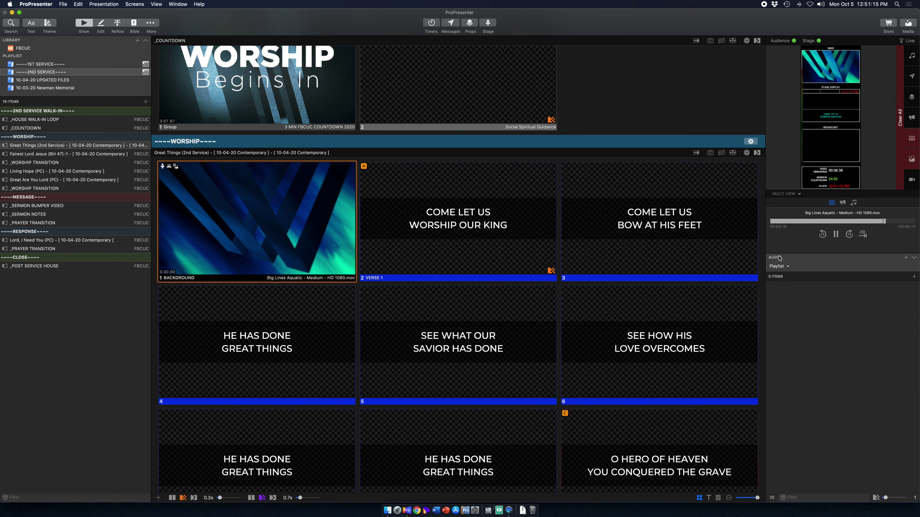
{"action": "left_click_drag", "start_coordinate": [779, 258], "coordinate": [780, 444]}
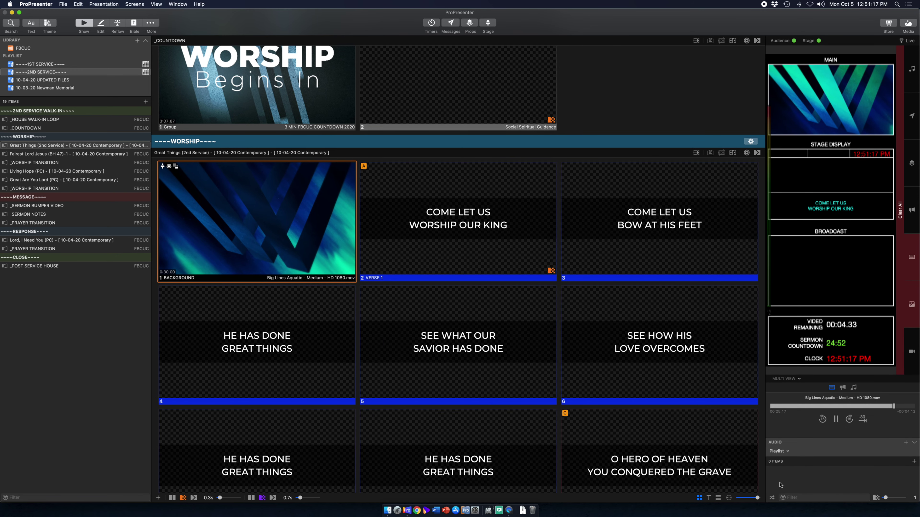
{"action": "left_click_drag", "start_coordinate": [765, 231], "coordinate": [750, 234]}
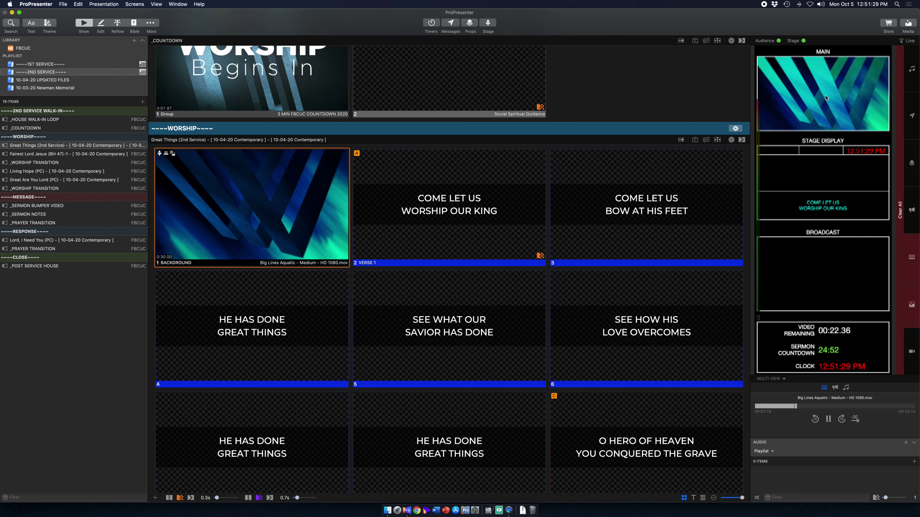
Show the MULTIVIEW-1 screen in the enlarged preview for comparison and switch back to MULTI VIEW
{"action": "left_click", "coordinate": [778, 378]}
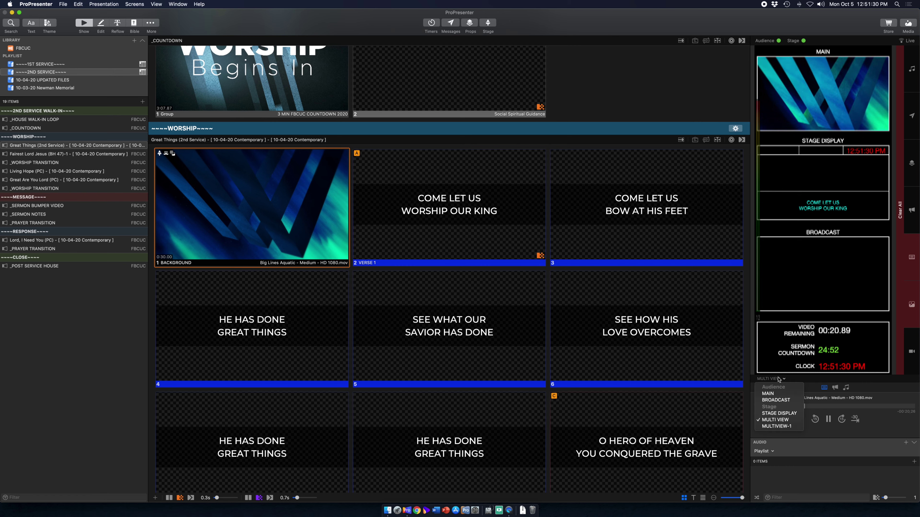
{"action": "left_click", "coordinate": [782, 426]}
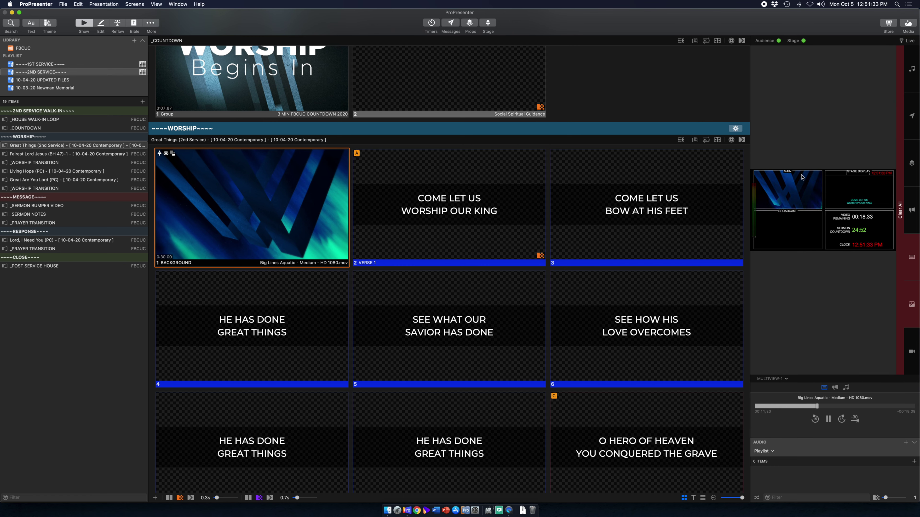
{"action": "left_click", "coordinate": [772, 379]}
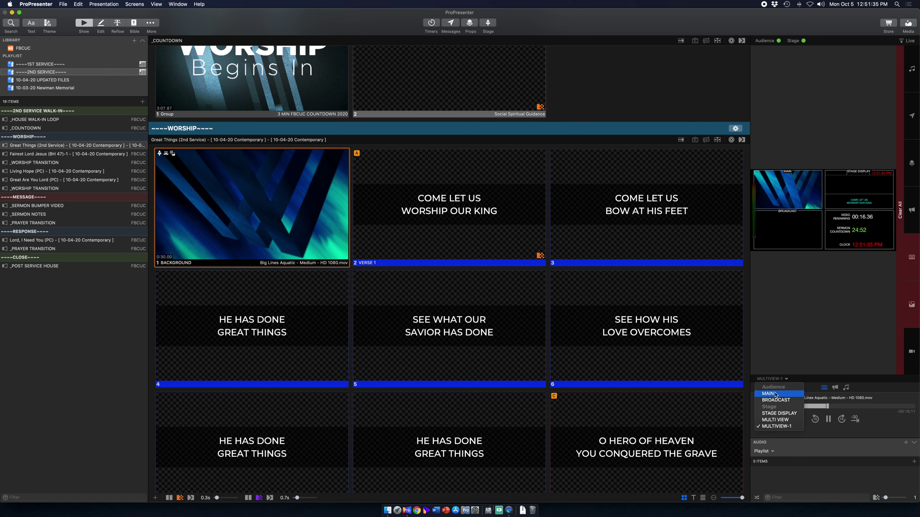
{"action": "left_click", "coordinate": [778, 420]}
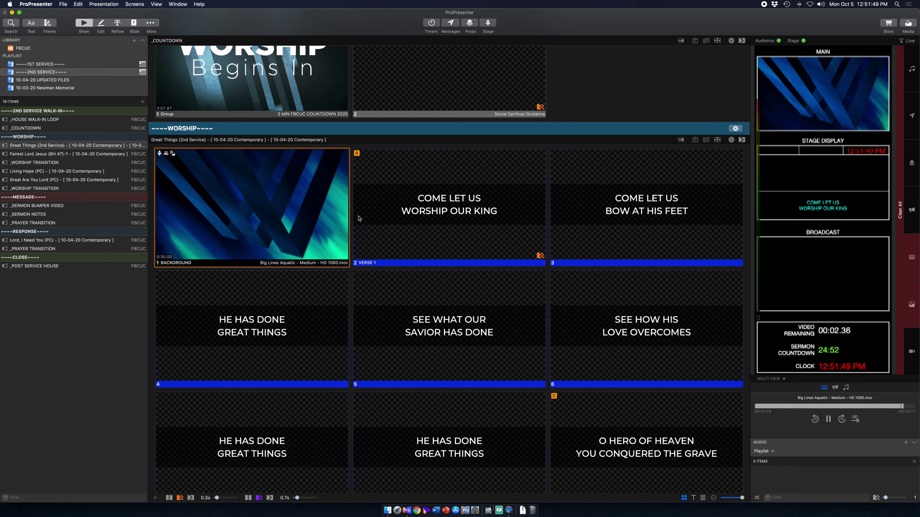
{"action": "scroll", "coordinate": [382, 229], "scroll_direction": "down", "scroll_amount": 3}
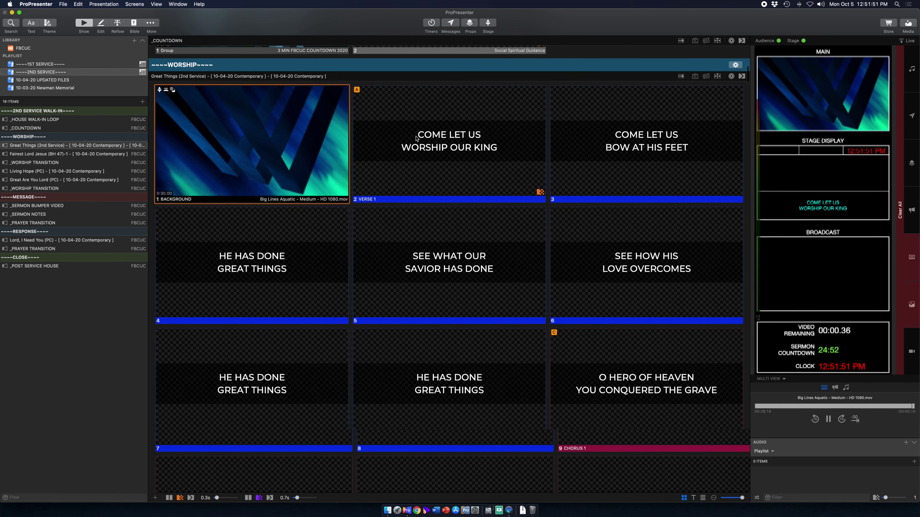
{"action": "scroll", "coordinate": [397, 221], "scroll_direction": "down", "scroll_amount": 2}
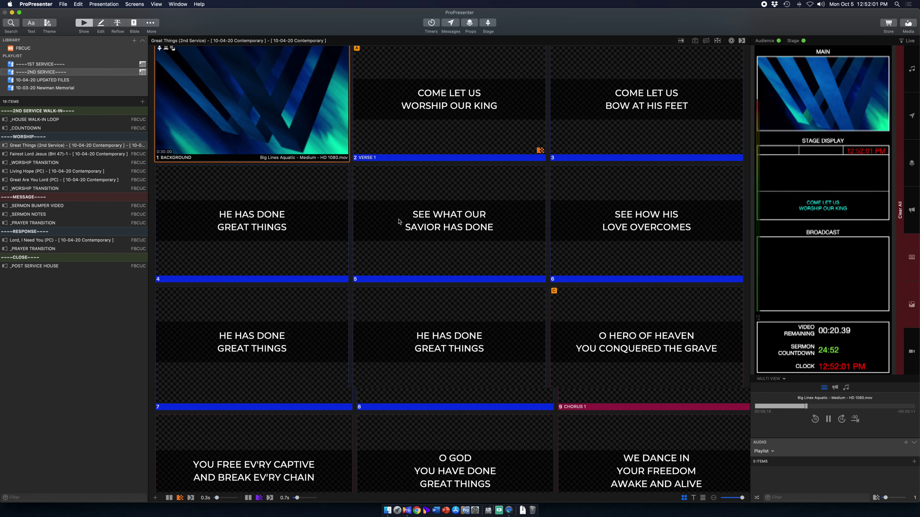
{"action": "scroll", "coordinate": [398, 221], "scroll_direction": "up", "scroll_amount": 1}
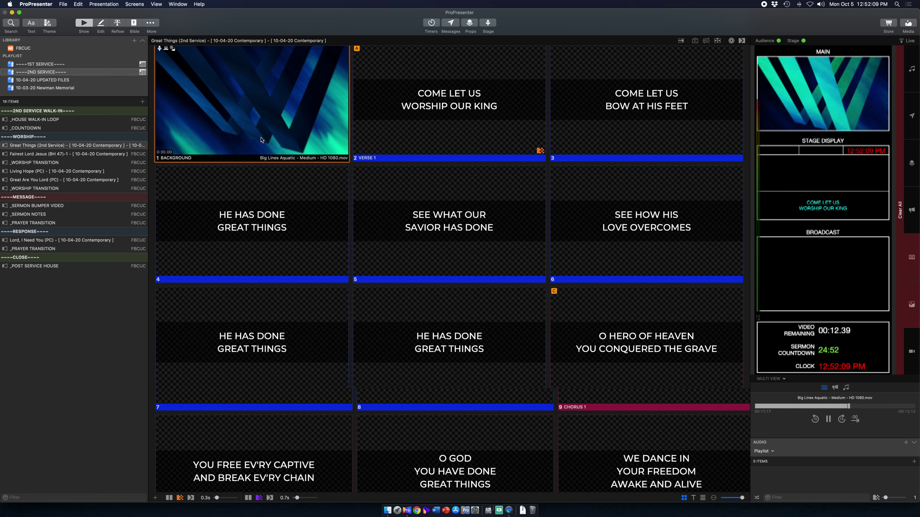
Open the screen configuration, check the output and size of the MULTI VIEW stage screen, and close the configuration
{"action": "left_click", "coordinate": [153, 23]}
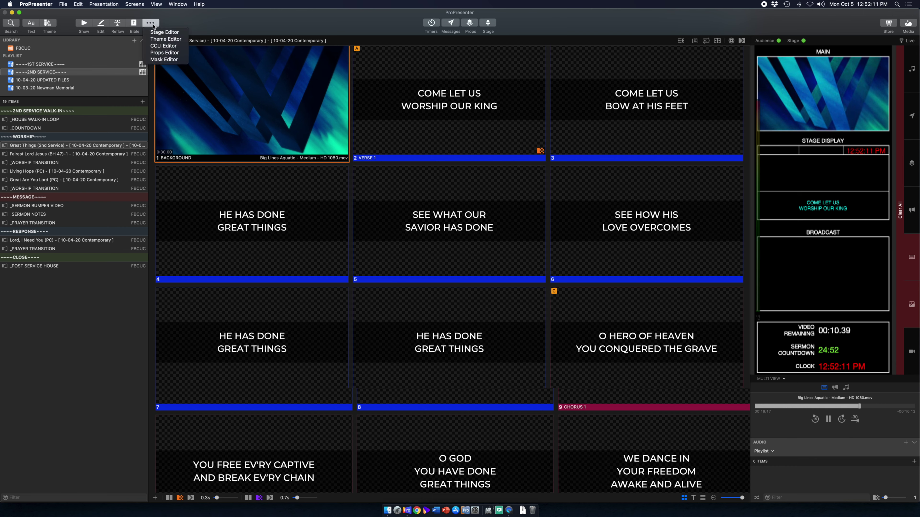
{"action": "left_click", "coordinate": [157, 21]}
{"action": "left_click", "coordinate": [134, 4]}
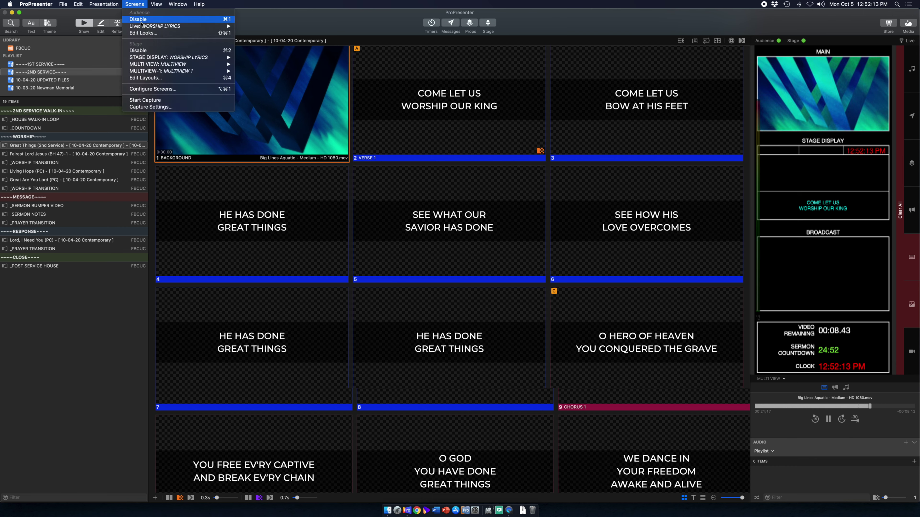
{"action": "left_click", "coordinate": [145, 90]}
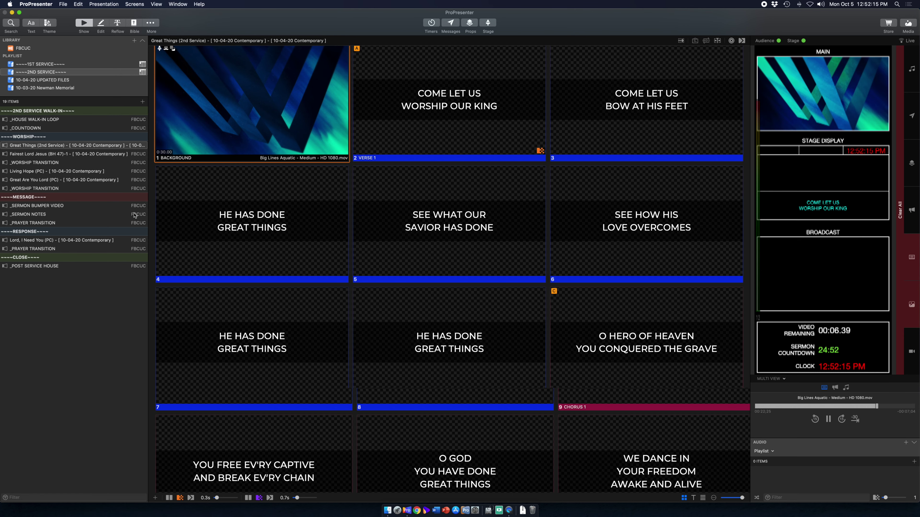
{"action": "left_click", "coordinate": [87, 268]}
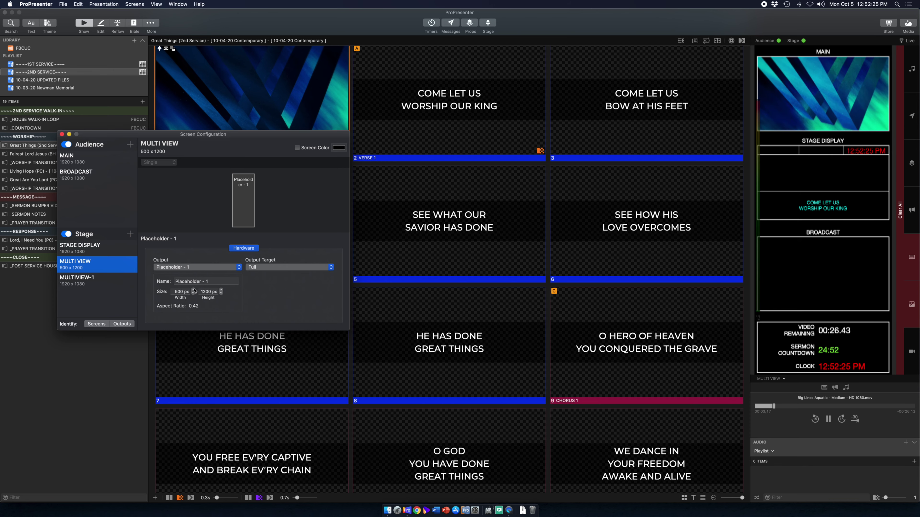
{"action": "left_click", "coordinate": [61, 135]}
Open the stage editor and select the MULTIVIEW 1 layout
{"action": "left_click", "coordinate": [150, 23]}
{"action": "left_click", "coordinate": [164, 32]}
{"action": "scroll", "coordinate": [83, 356], "scroll_direction": "down", "scroll_amount": 3}
{"action": "scroll", "coordinate": [86, 358], "scroll_direction": "down", "scroll_amount": 5}
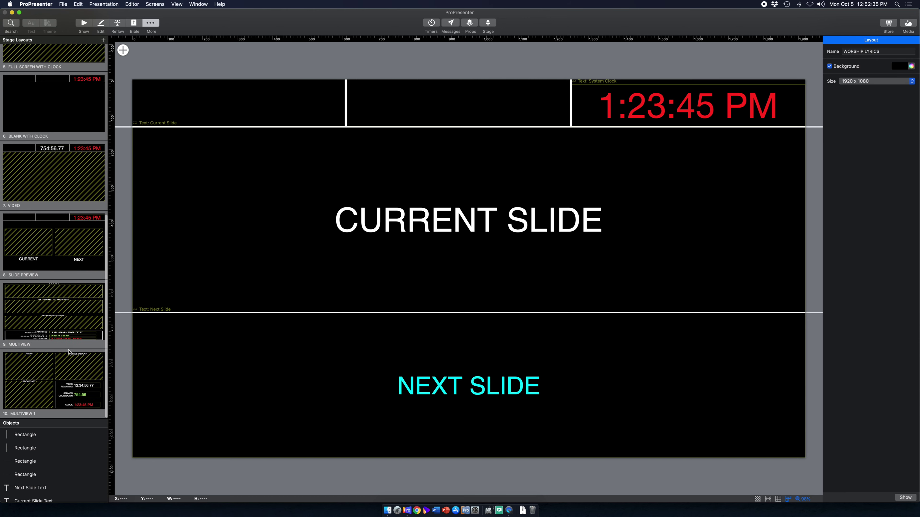
{"action": "left_click", "coordinate": [52, 373]}
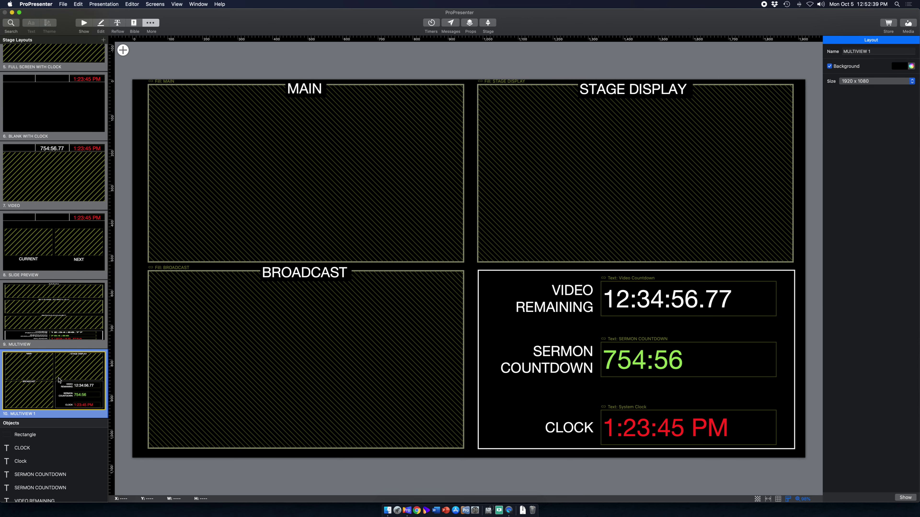
Duplicate the MULTIVIEW 1 layout in the list of stage layouts
{"action": "right_click", "coordinate": [60, 379]}
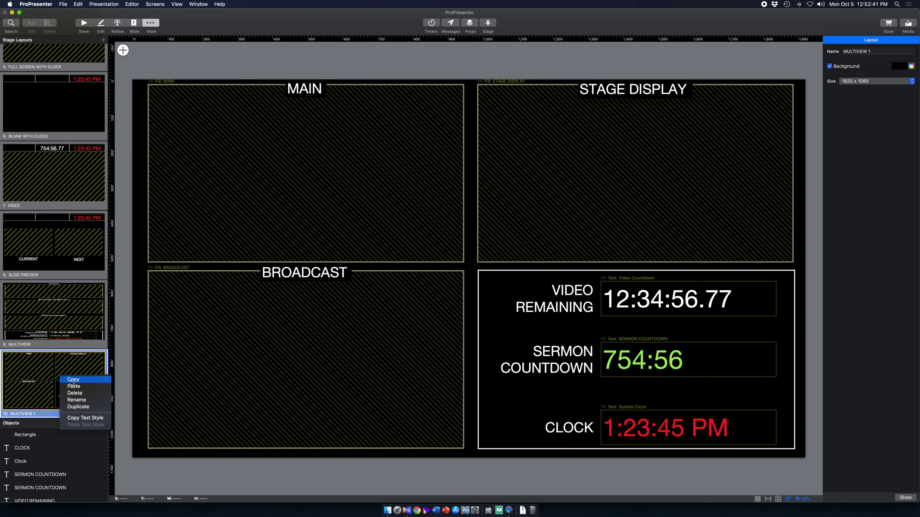
{"action": "left_click", "coordinate": [64, 372]}
{"action": "right_click", "coordinate": [65, 372]}
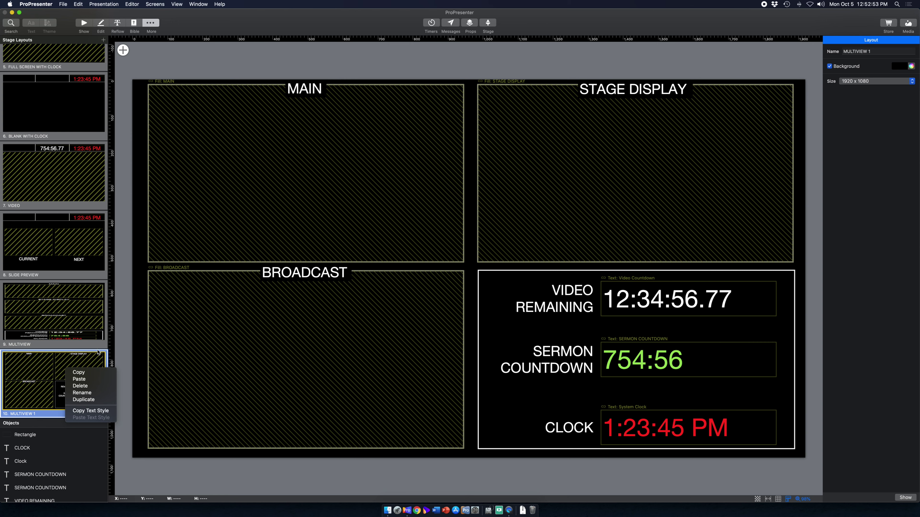
{"action": "left_click", "coordinate": [80, 379]}
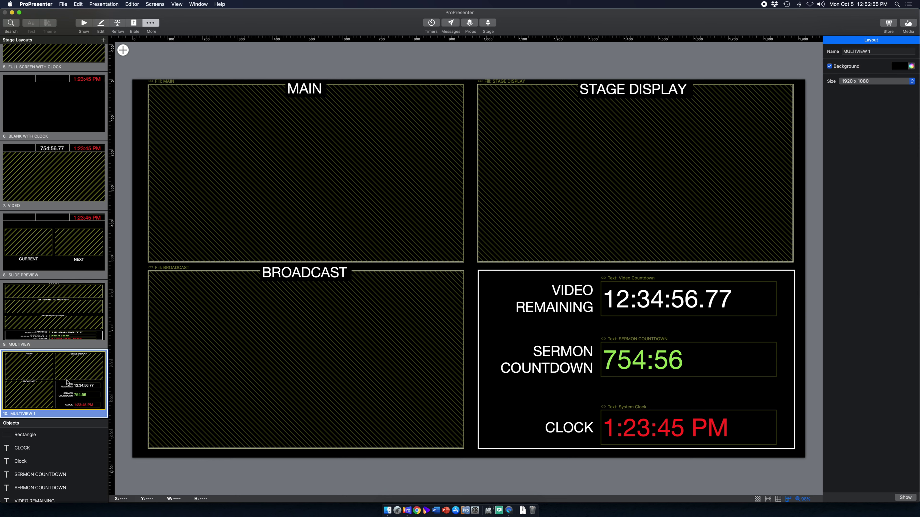
{"action": "key", "text": "super+d"}
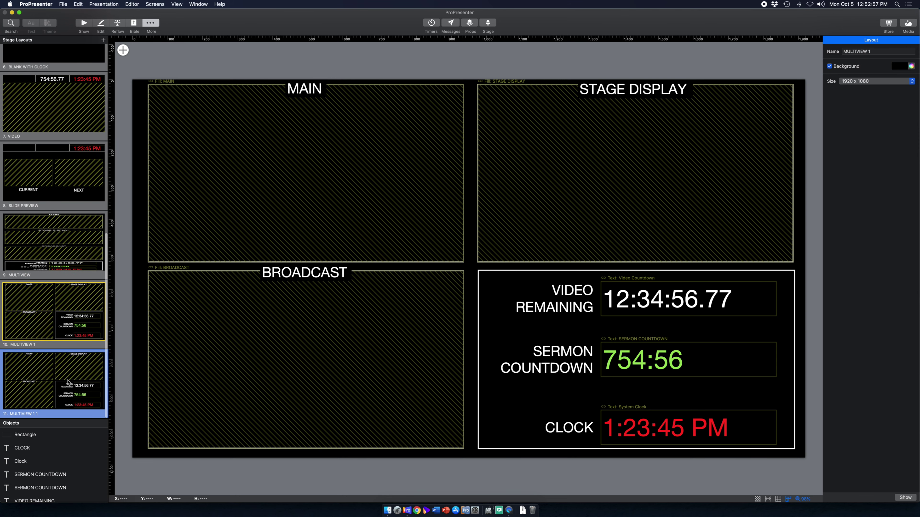
Select the duplicated layout MULTIVIEW 1 1 and set its size to MULTI VIEW: 500 x 1200
{"action": "left_click", "coordinate": [68, 382]}
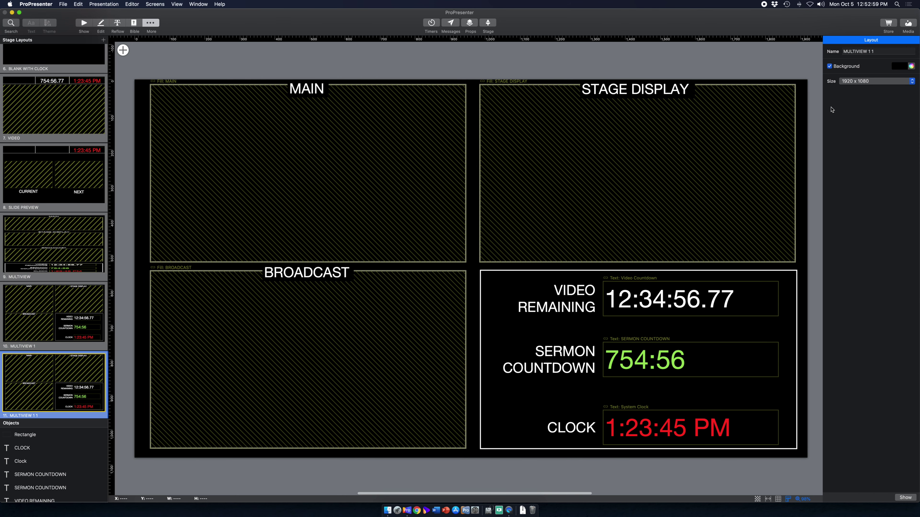
{"action": "left_click", "coordinate": [851, 84]}
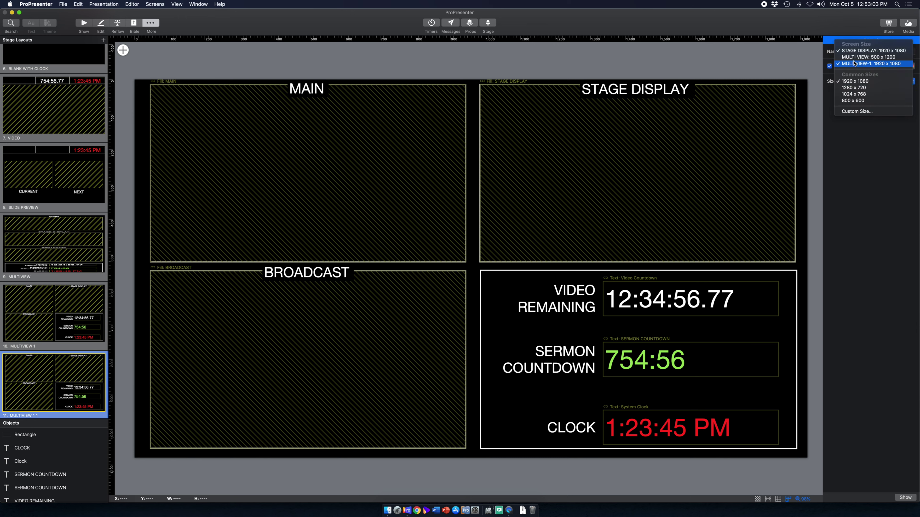
{"action": "left_click", "coordinate": [880, 58]}
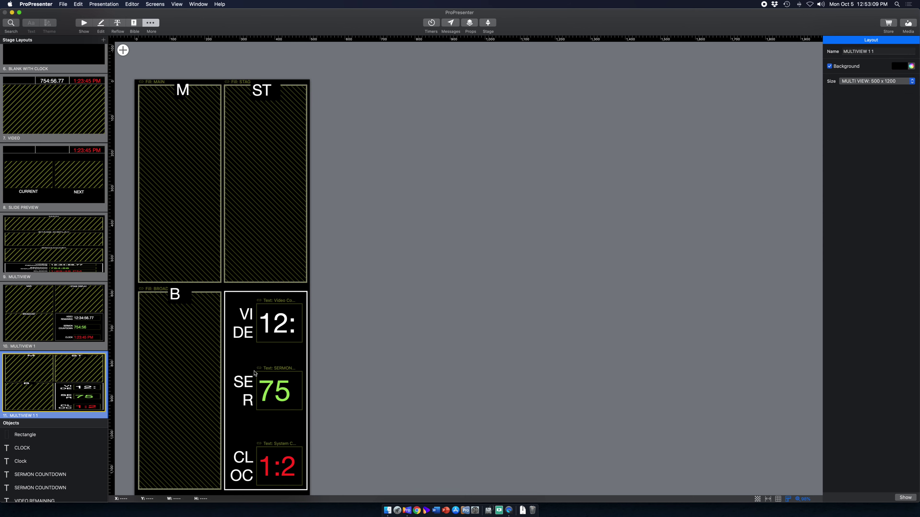
Shrink the MAIN preview in the duplicated layout to about 234 x 268 and move it lower on the canvas
{"action": "scroll", "coordinate": [253, 371], "scroll_direction": "left", "scroll_amount": 5}
{"action": "scroll", "coordinate": [314, 374], "scroll_direction": "down", "scroll_amount": 2}
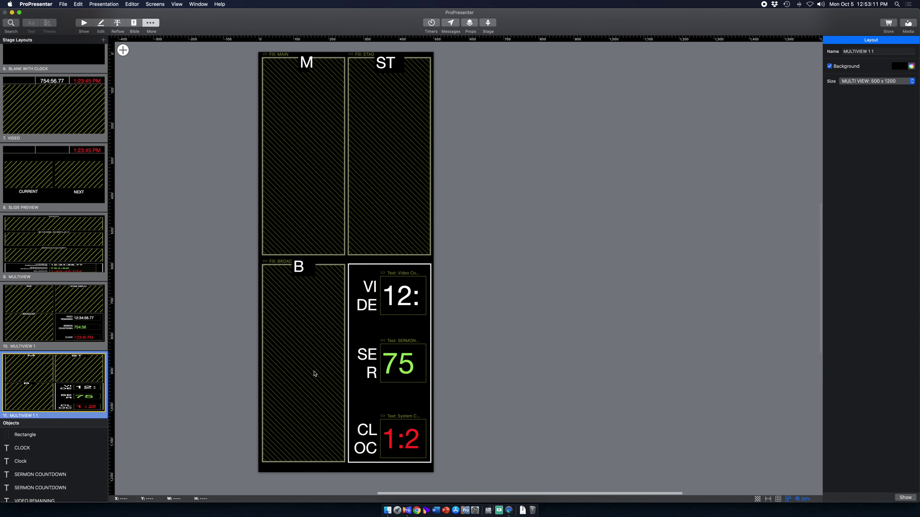
{"action": "left_click", "coordinate": [304, 253]}
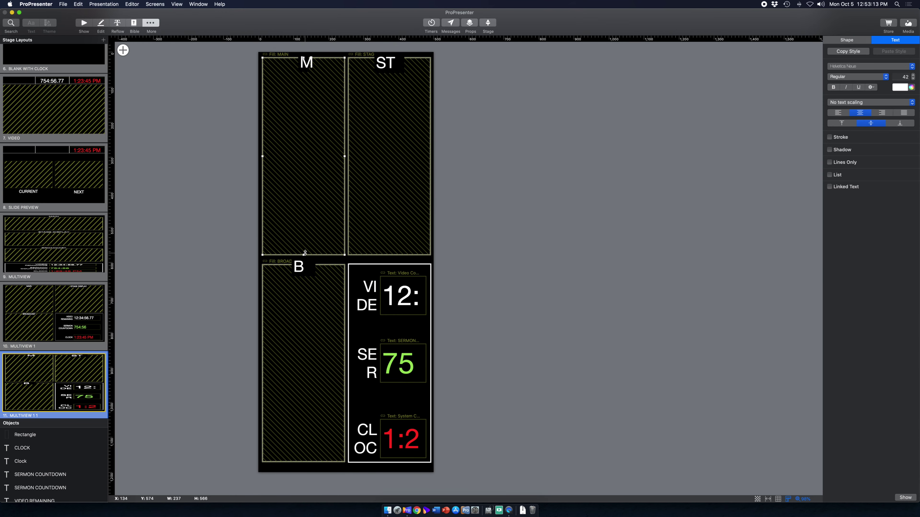
{"action": "left_click_drag", "start_coordinate": [303, 255], "coordinate": [304, 151]}
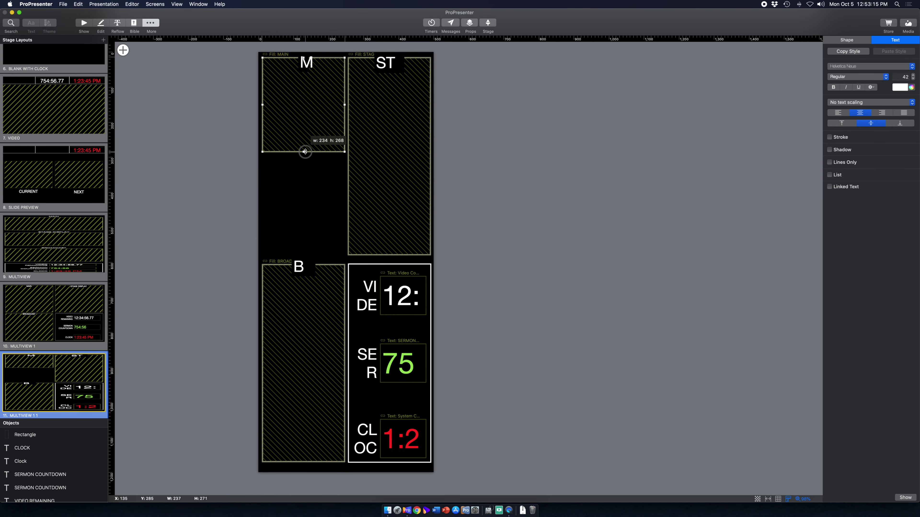
{"action": "left_click_drag", "start_coordinate": [303, 118], "coordinate": [315, 97]}
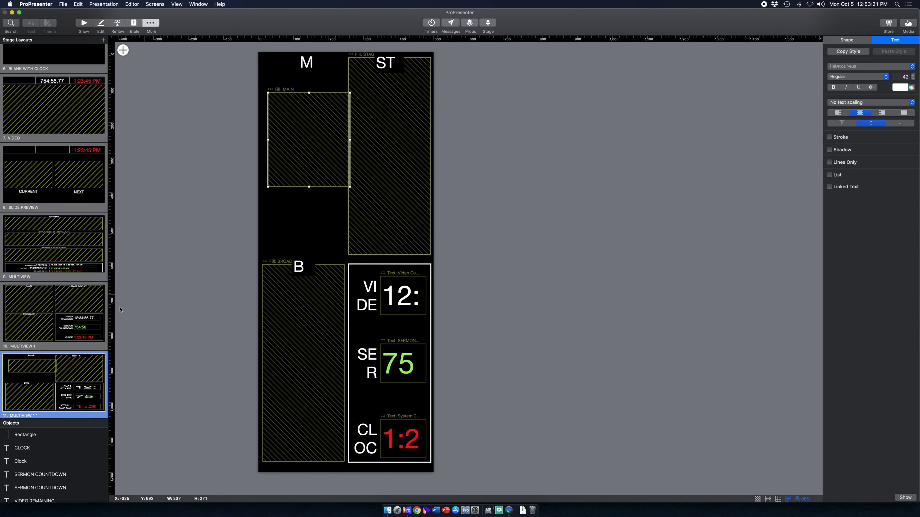
Open the finished vertical MULTIVIEW layout and check the shape settings of its MAIN preview
{"action": "left_click", "coordinate": [66, 261]}
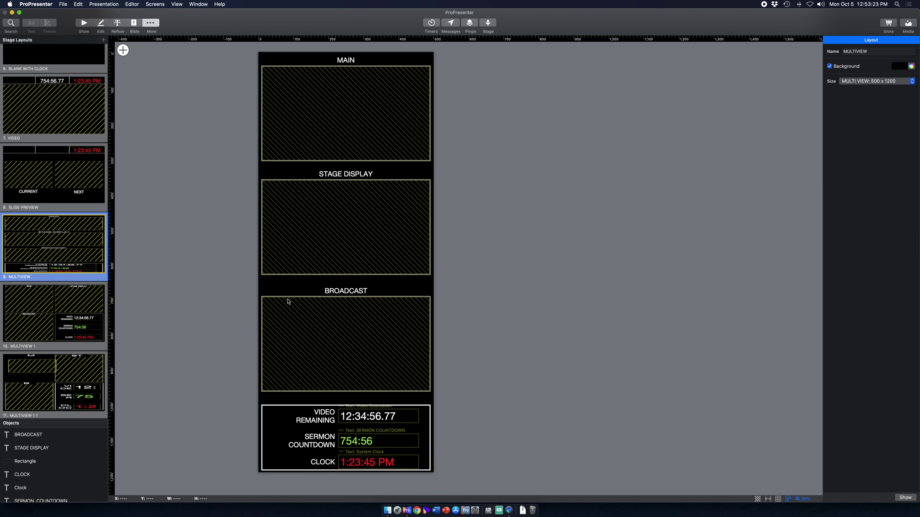
{"action": "scroll", "coordinate": [296, 299], "scroll_direction": "left", "scroll_amount": 5}
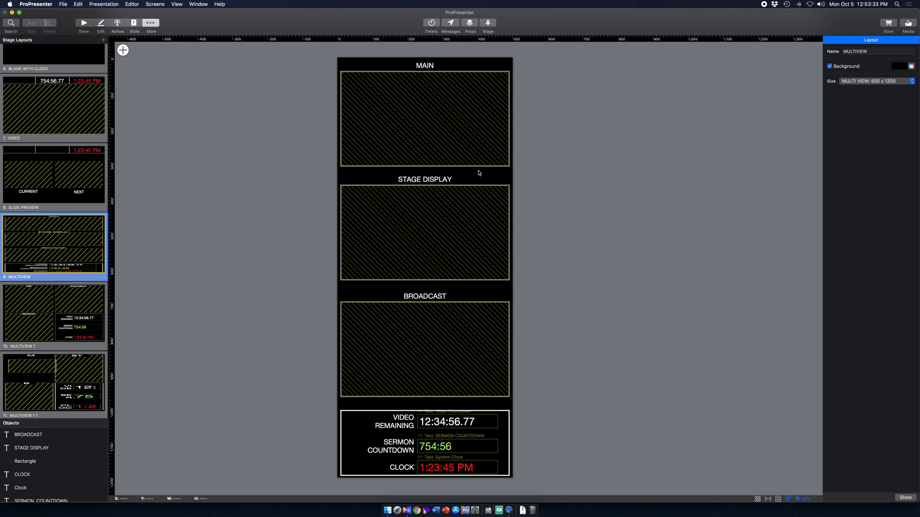
{"action": "left_click", "coordinate": [458, 124]}
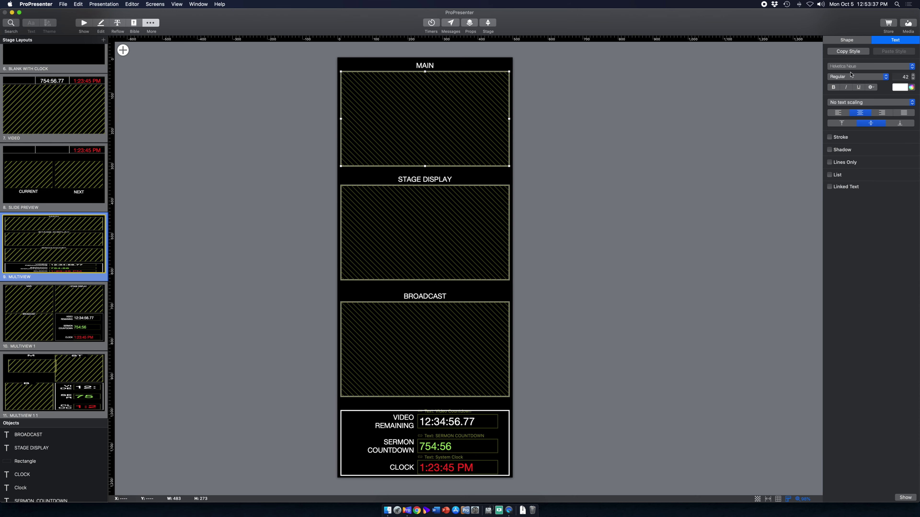
{"action": "left_click", "coordinate": [851, 42]}
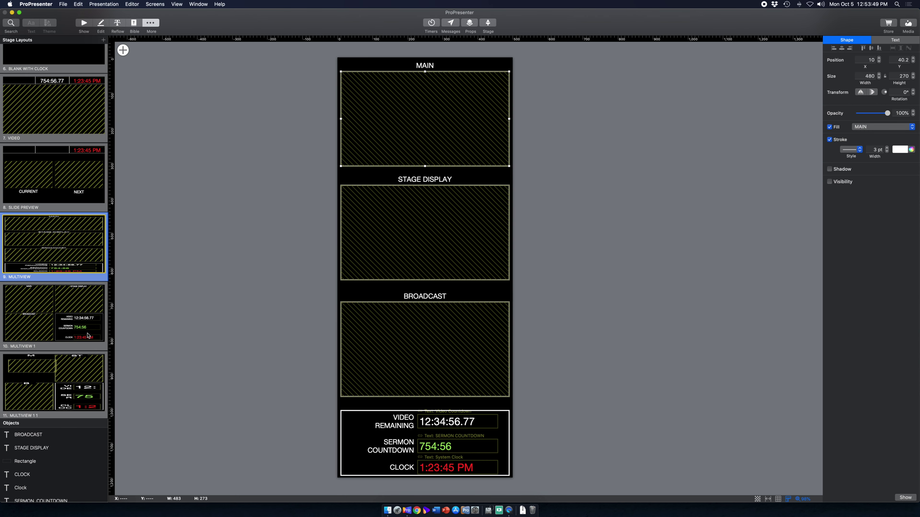
Compare the MULTIVIEW 1 layout with the vertical MULTIVIEW layout and select the vertical layout's MAIN preview
{"action": "left_click", "coordinate": [64, 327]}
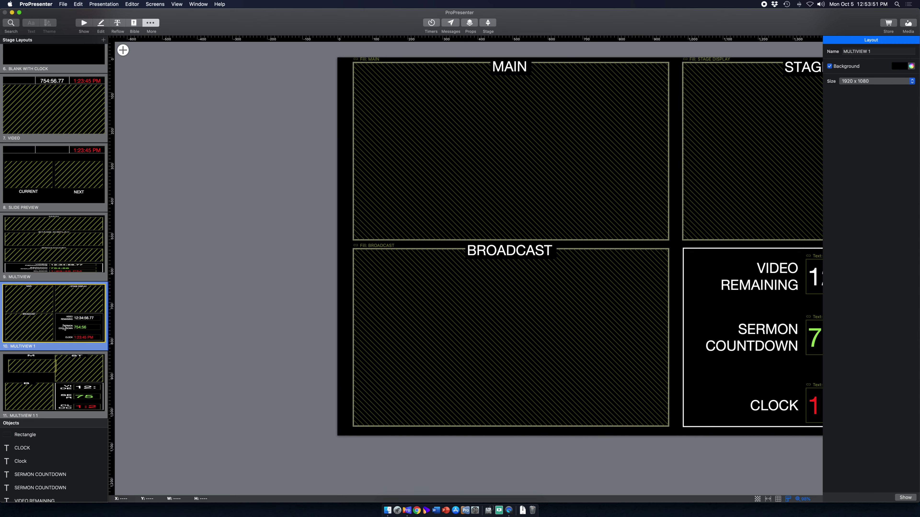
{"action": "scroll", "coordinate": [353, 308], "scroll_direction": "right", "scroll_amount": 5}
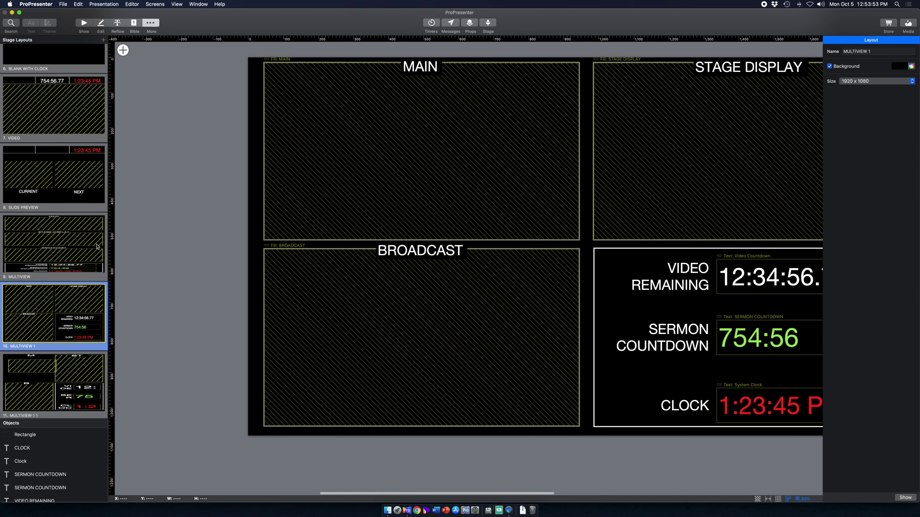
{"action": "left_click", "coordinate": [104, 247]}
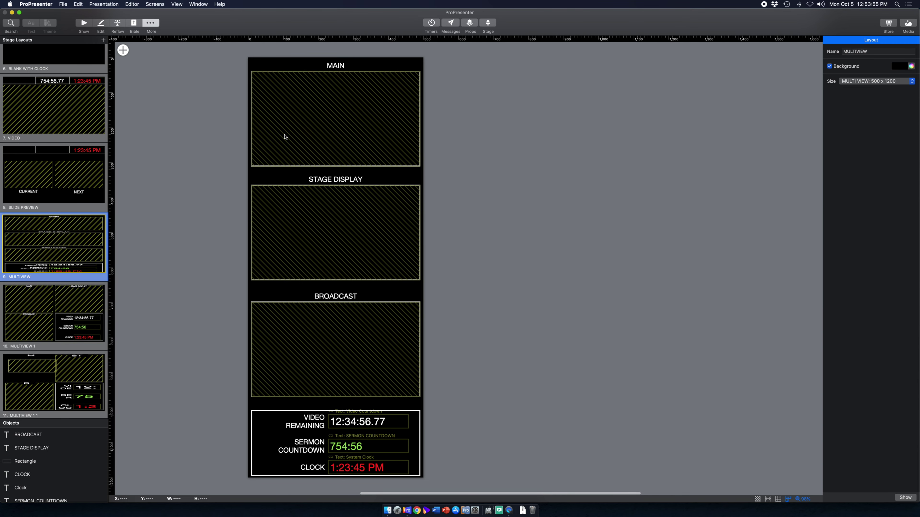
{"action": "left_click", "coordinate": [284, 138]}
{"action": "scroll", "coordinate": [285, 142], "scroll_direction": "left", "scroll_amount": 3}
{"action": "scroll", "coordinate": [284, 142], "scroll_direction": "left", "scroll_amount": 4}
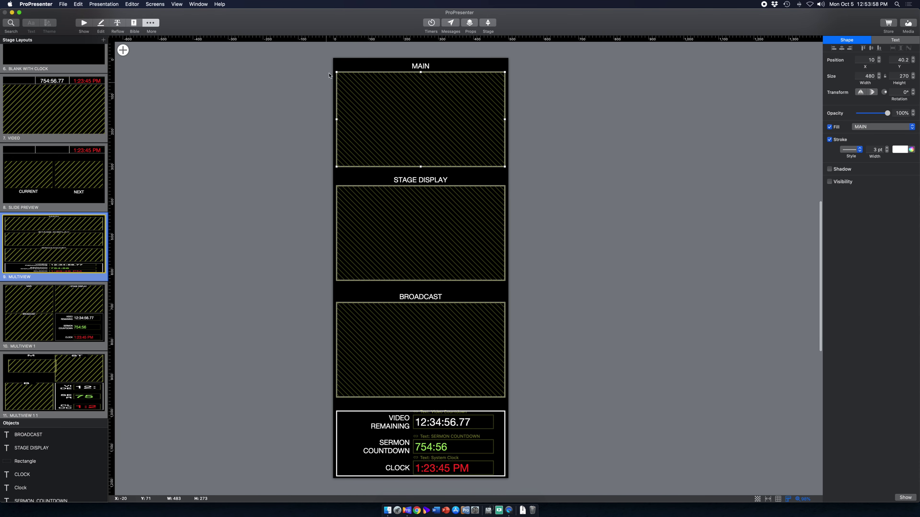
Compare the text size of the MAIN label in the MULTIVIEW and MULTIVIEW 1 layouts
{"action": "left_click", "coordinate": [422, 69]}
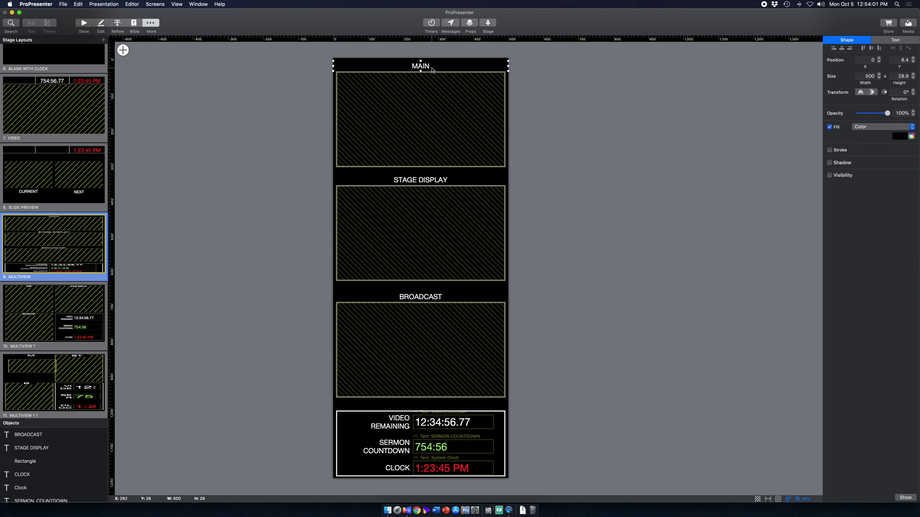
{"action": "left_click", "coordinate": [903, 41]}
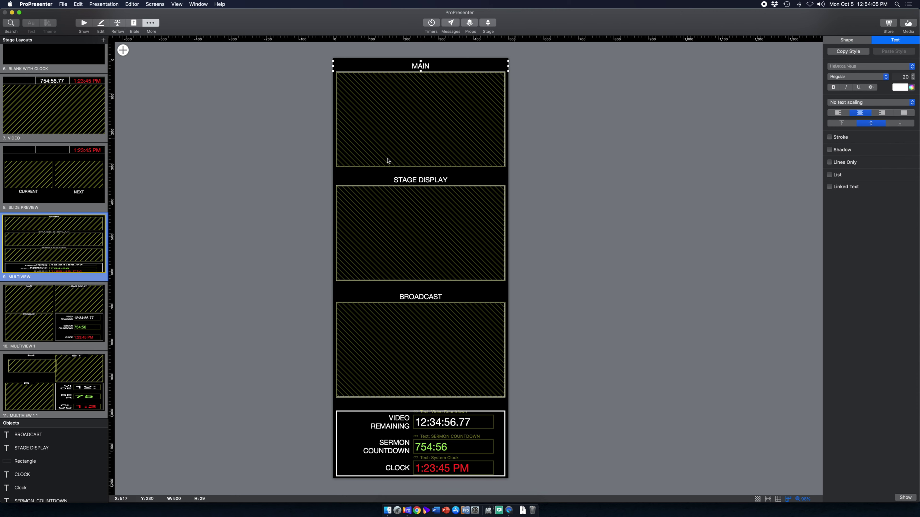
{"action": "left_click", "coordinate": [71, 320]}
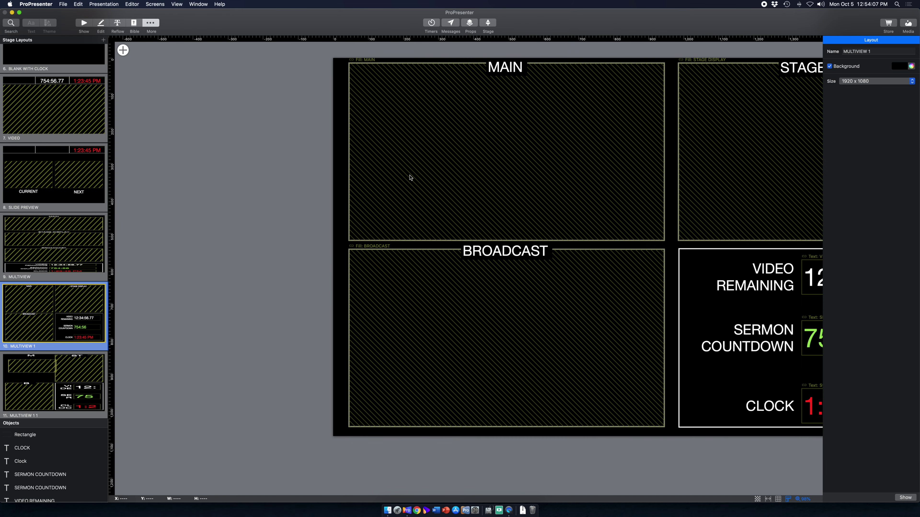
{"action": "left_click", "coordinate": [512, 67]}
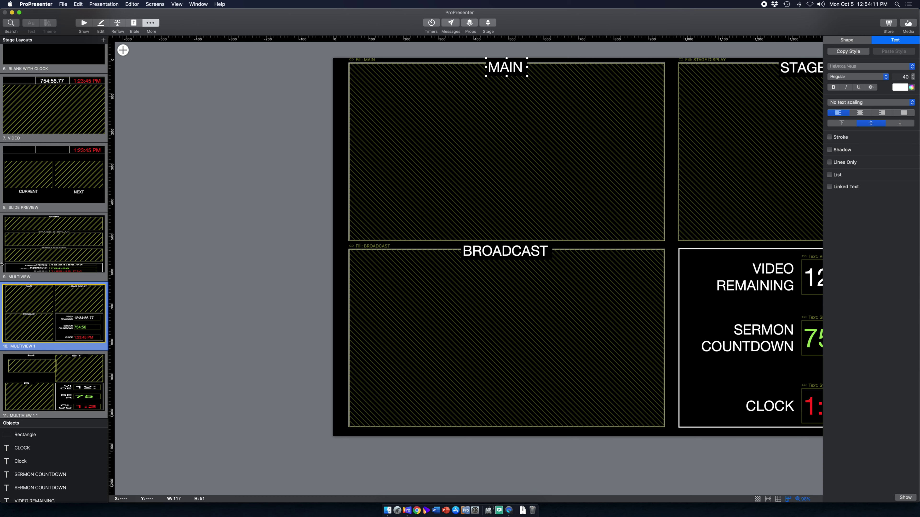
{"action": "left_click", "coordinate": [56, 247]}
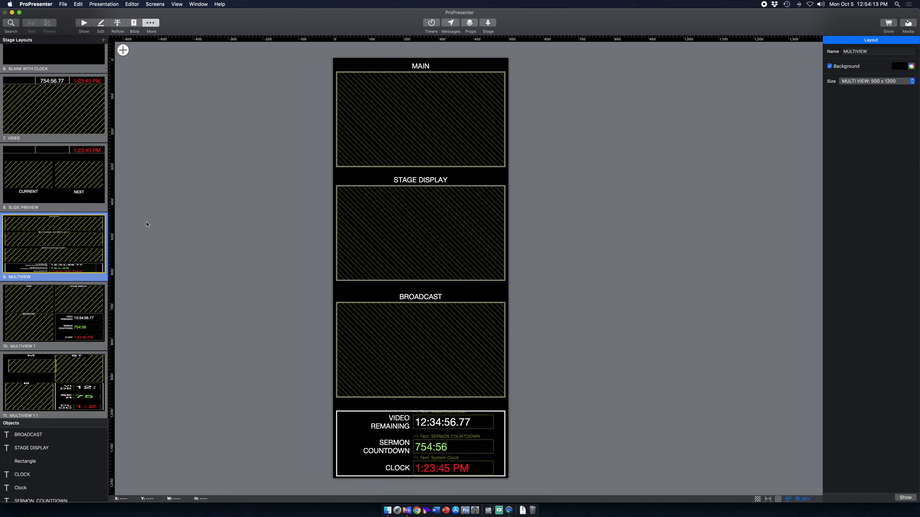
{"action": "left_click", "coordinate": [423, 70]}
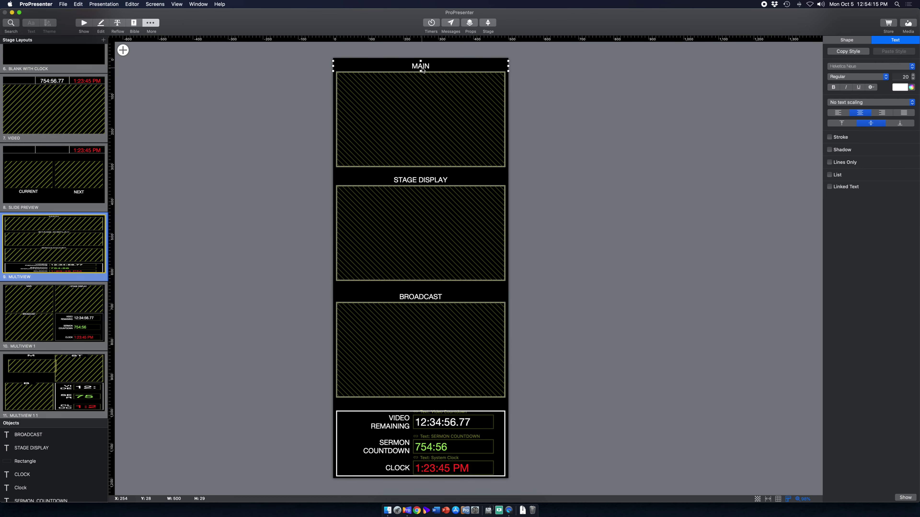
Inspect the STAGE DISPLAY and BROADCAST labels and the rectangle framing the timers in the MULTIVIEW layout
{"action": "left_click", "coordinate": [421, 182]}
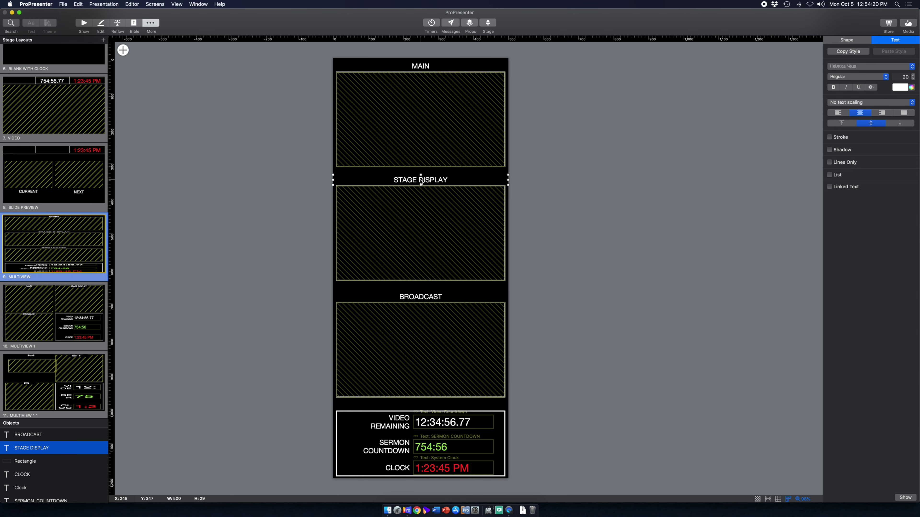
{"action": "left_click", "coordinate": [423, 298]}
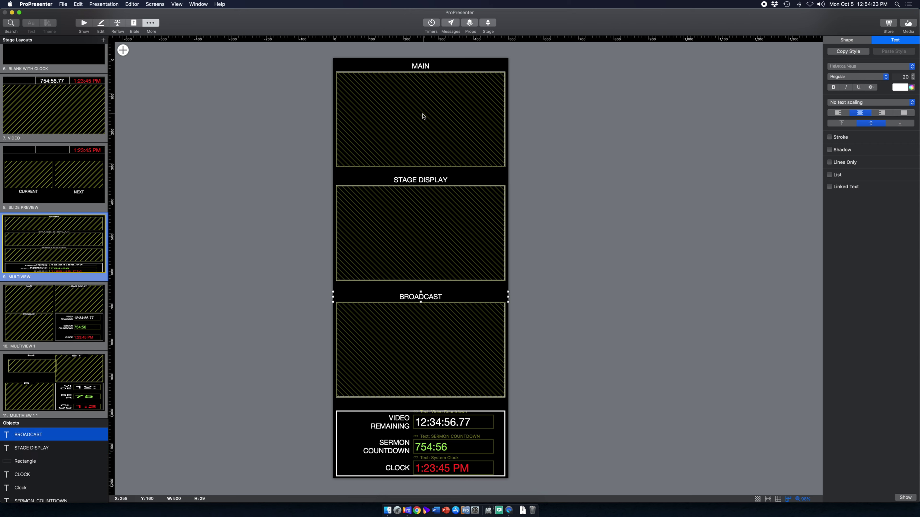
{"action": "scroll", "coordinate": [413, 218], "scroll_direction": "down", "scroll_amount": 5}
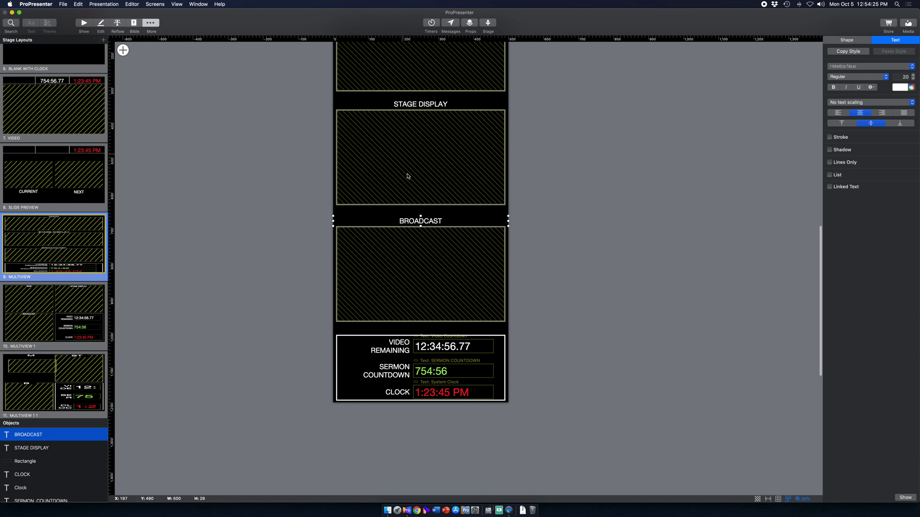
{"action": "scroll", "coordinate": [416, 196], "scroll_direction": "down", "scroll_amount": 1}
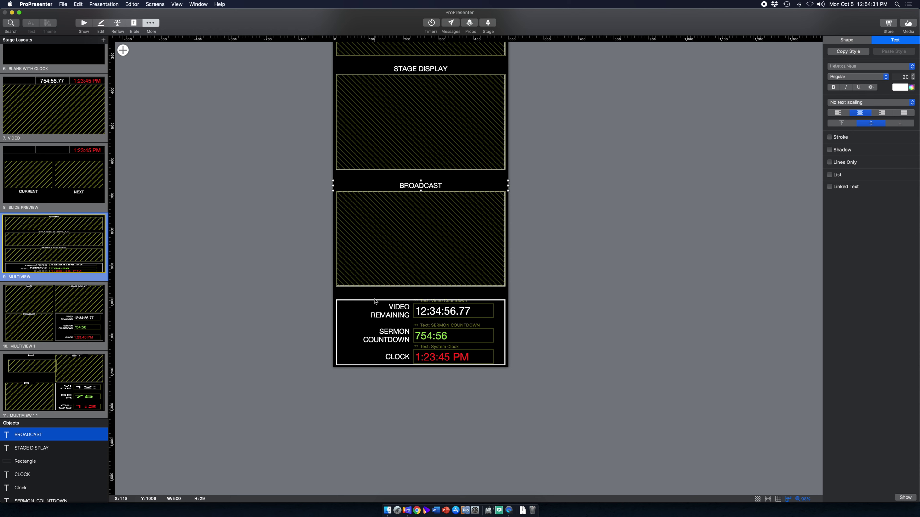
{"action": "left_click", "coordinate": [392, 315]}
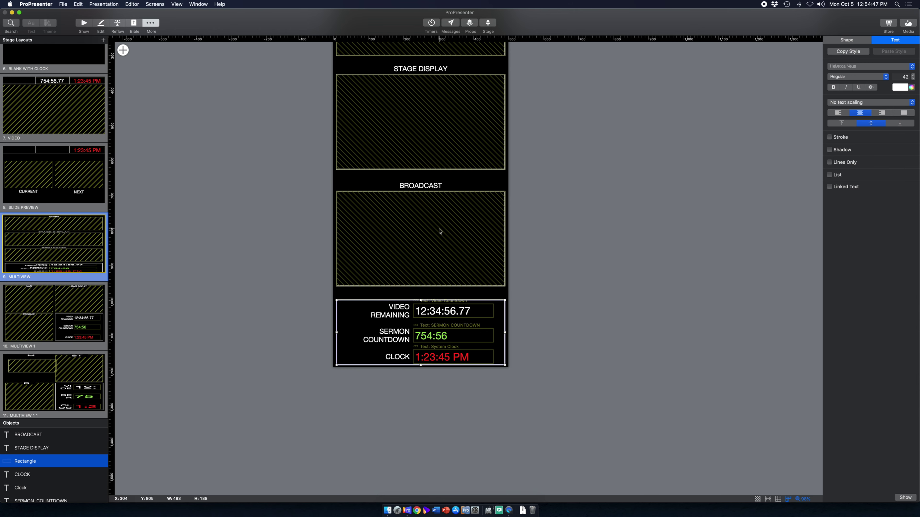
Review the MAIN label and the available size options of the MULTIVIEW layout, keeping its current size
{"action": "scroll", "coordinate": [439, 232], "scroll_direction": "up", "scroll_amount": 5}
{"action": "scroll", "coordinate": [440, 233], "scroll_direction": "down", "scroll_amount": 1}
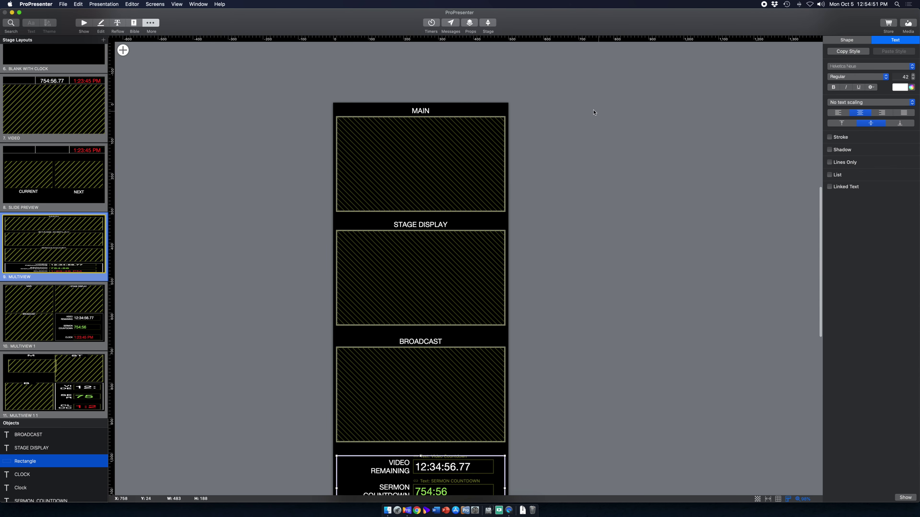
{"action": "left_click", "coordinate": [453, 112]}
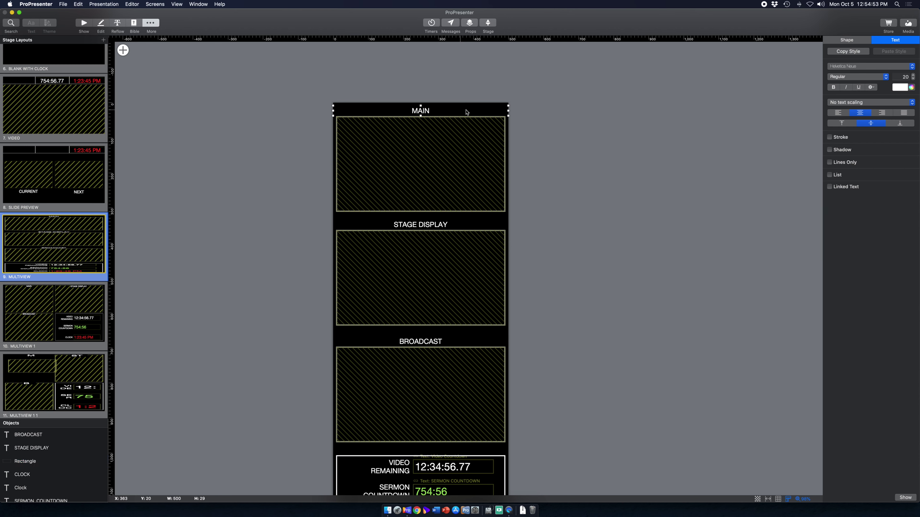
{"action": "left_click", "coordinate": [541, 212]}
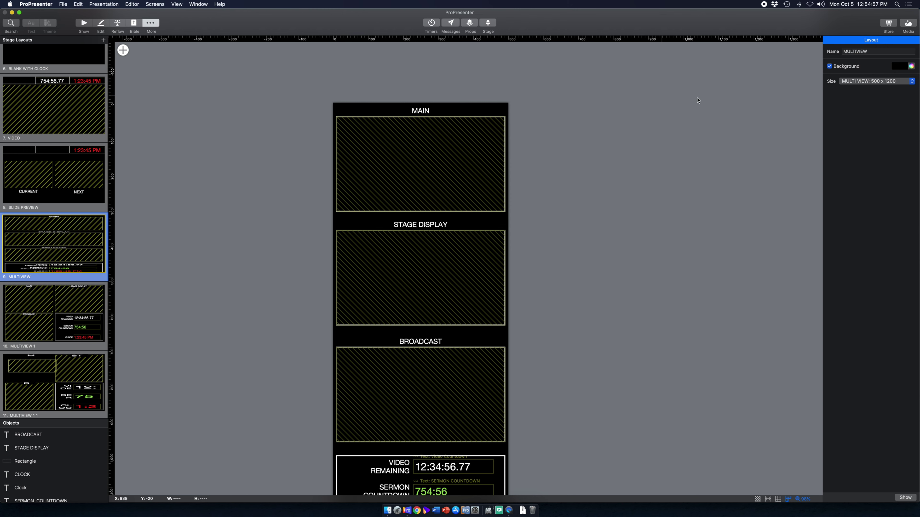
{"action": "left_click", "coordinate": [871, 82]}
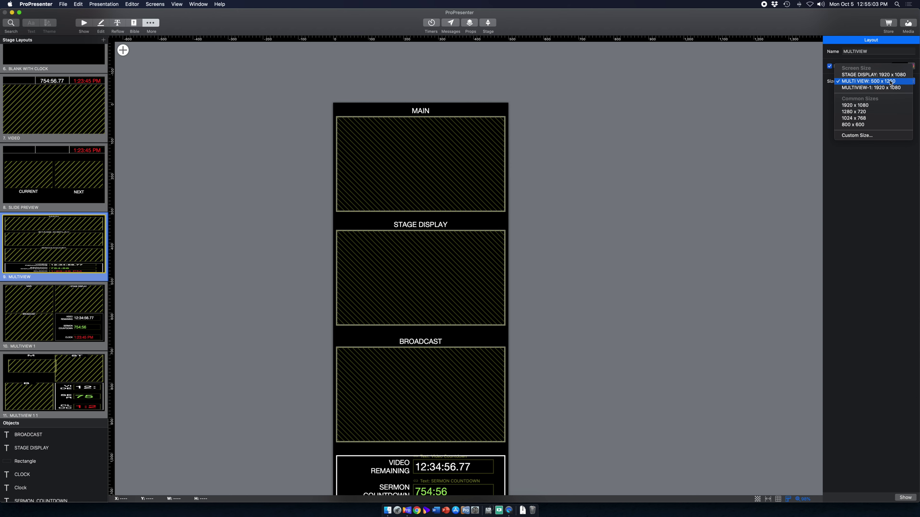
{"action": "left_click", "coordinate": [414, 178]}
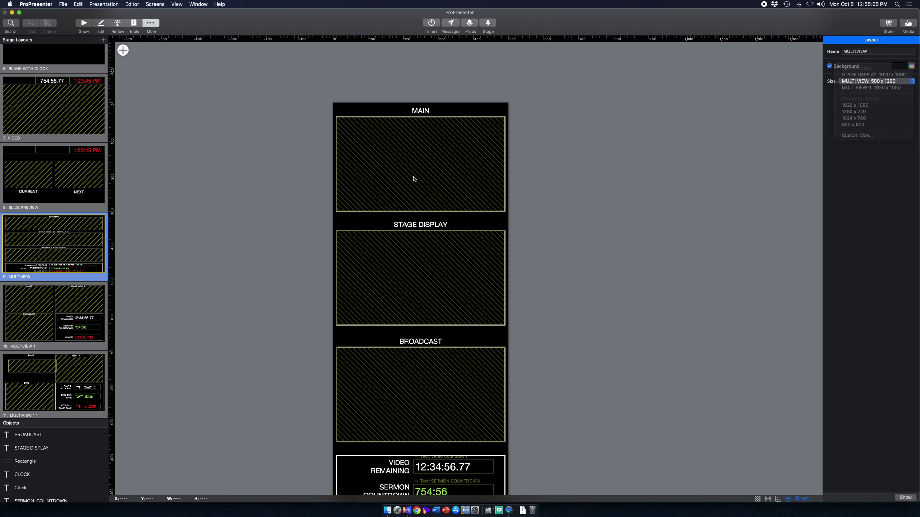
Return to the presentation view and trigger slides 2, 3 and 4 of Great Things to demonstrate the multiview preview
{"action": "left_click", "coordinate": [84, 22]}
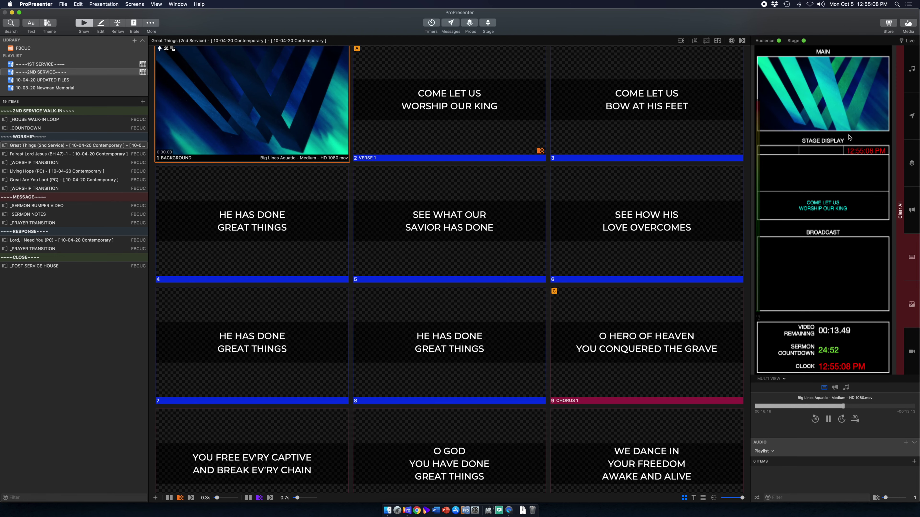
{"action": "left_click", "coordinate": [397, 110]}
{"action": "key", "text": "Right"}
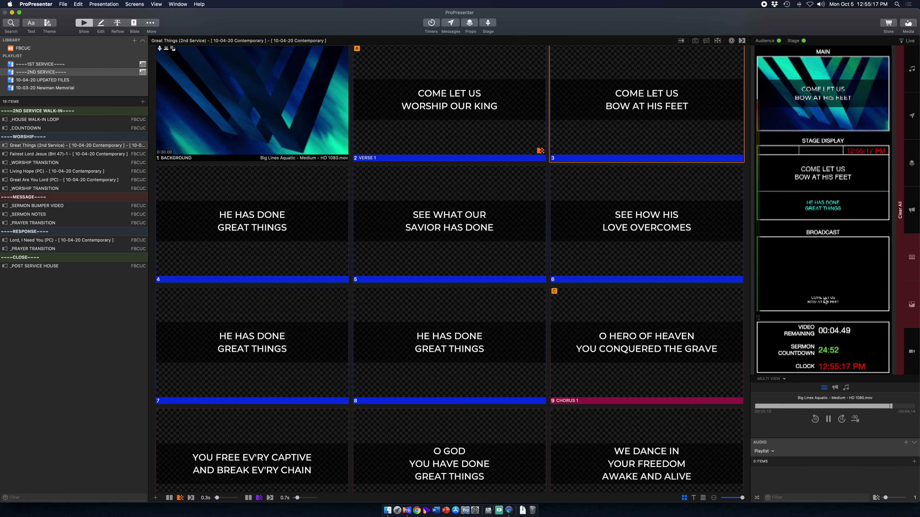
{"action": "key", "text": "Right"}
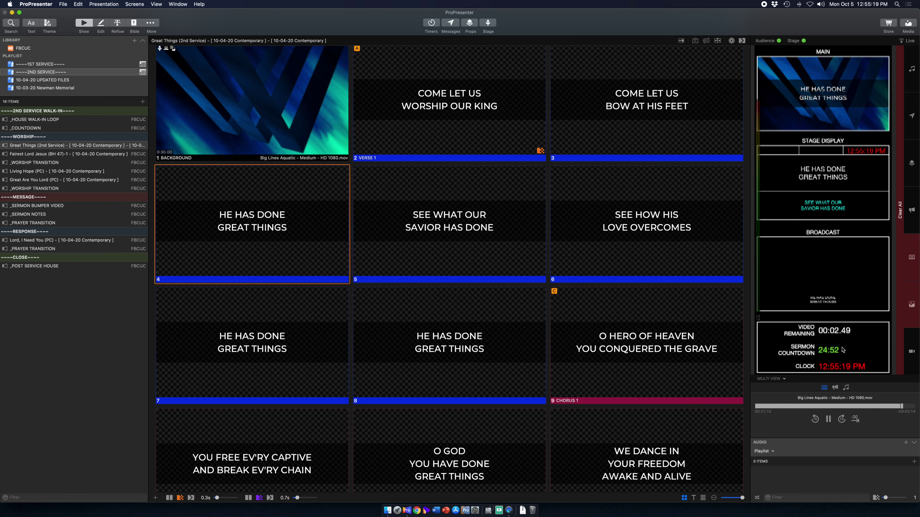
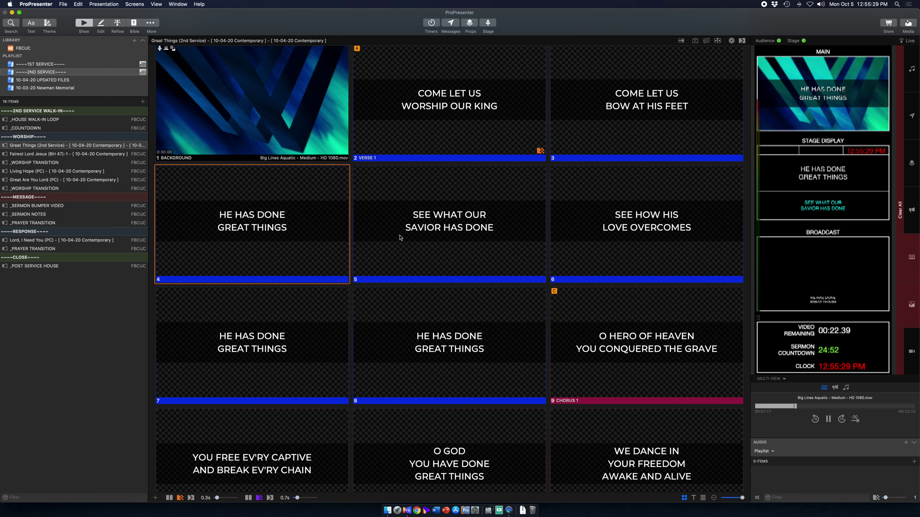
Switch the output preview to the MULTIVIEW-1 stage screen to compare its layout, and return the preview to MULTI VIEW
{"action": "left_click", "coordinate": [773, 379]}
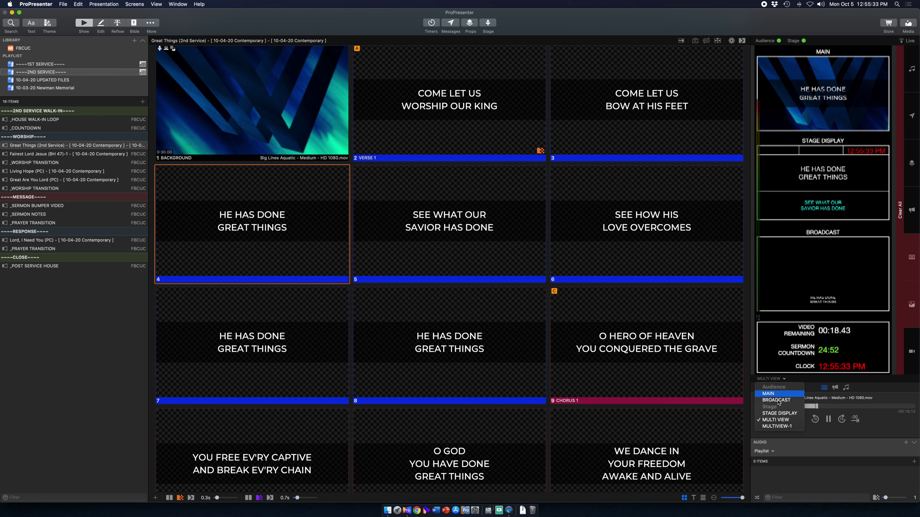
{"action": "left_click", "coordinate": [778, 427]}
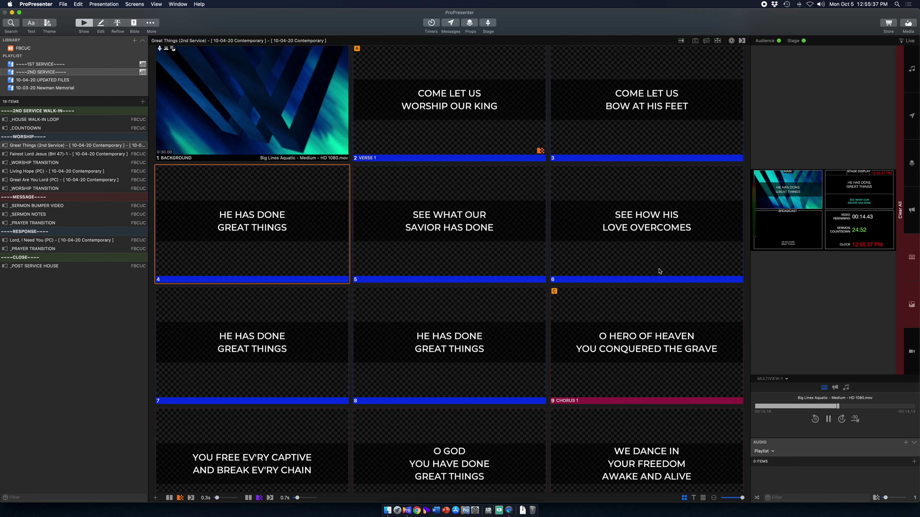
{"action": "scroll", "coordinate": [546, 142], "scroll_direction": "down", "scroll_amount": 1}
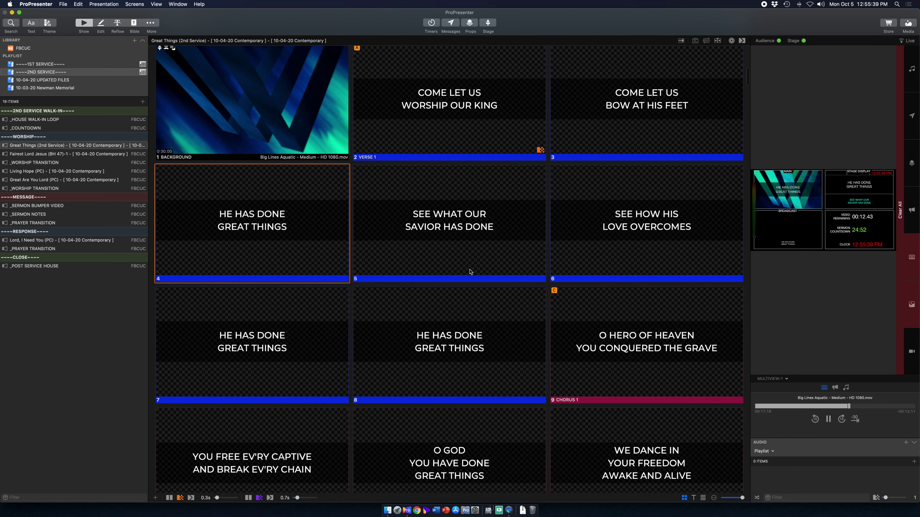
{"action": "scroll", "coordinate": [579, 272], "scroll_direction": "down", "scroll_amount": 1}
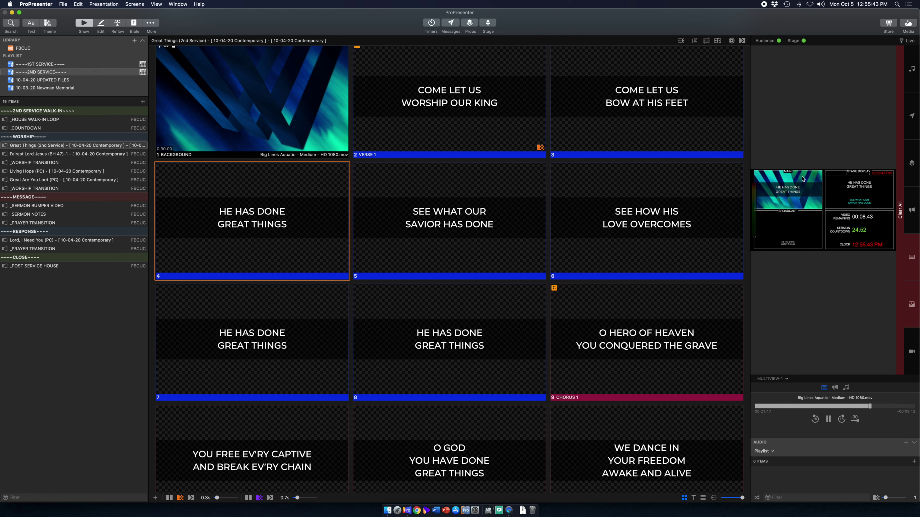
{"action": "left_click", "coordinate": [778, 379]}
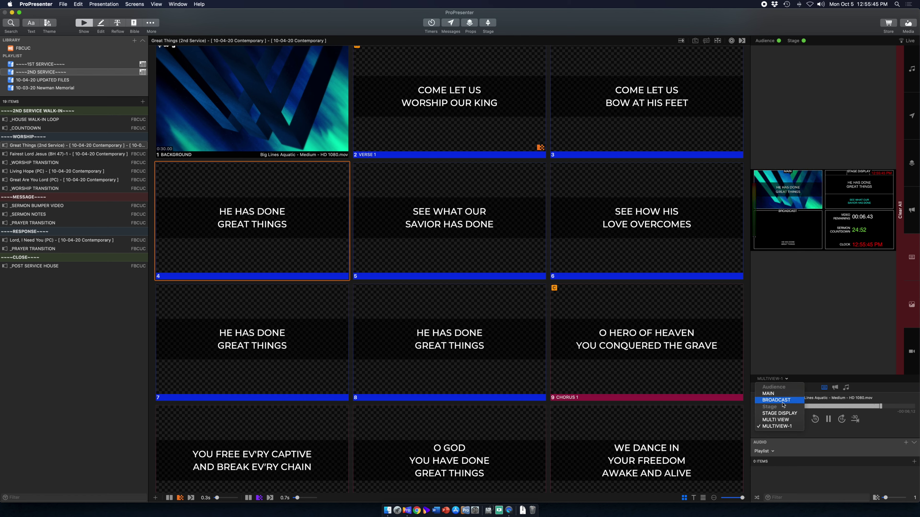
{"action": "left_click", "coordinate": [774, 419]}
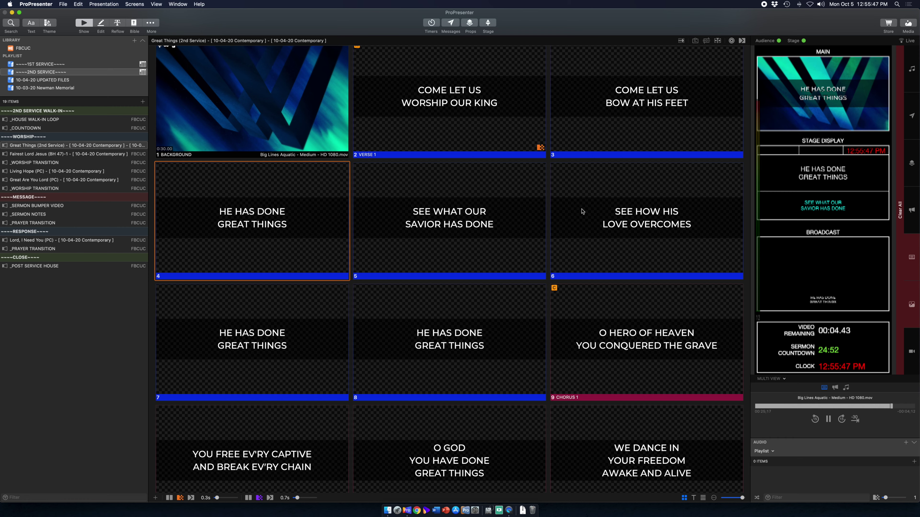